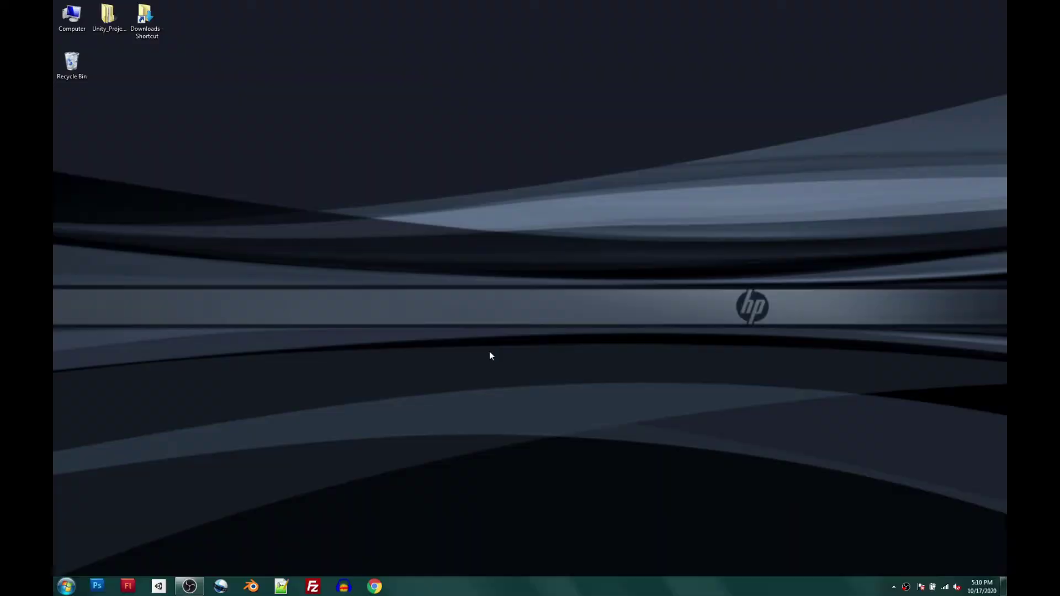
# Open Unity Hub and start a new project with Unity version 2018.3.5f1.
pyautogui.click(157, 588)
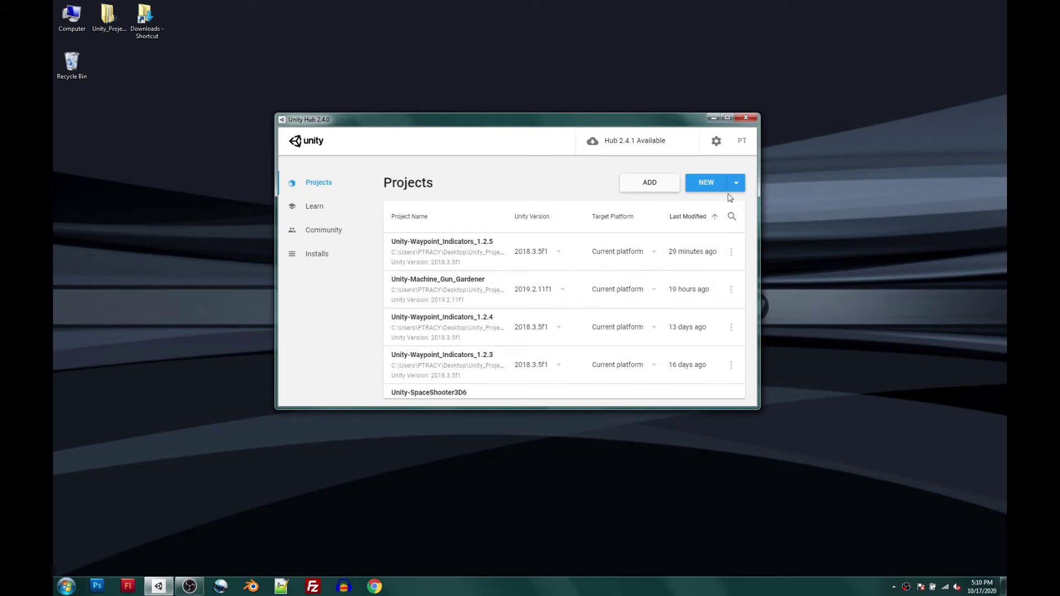
pyautogui.click(738, 184)
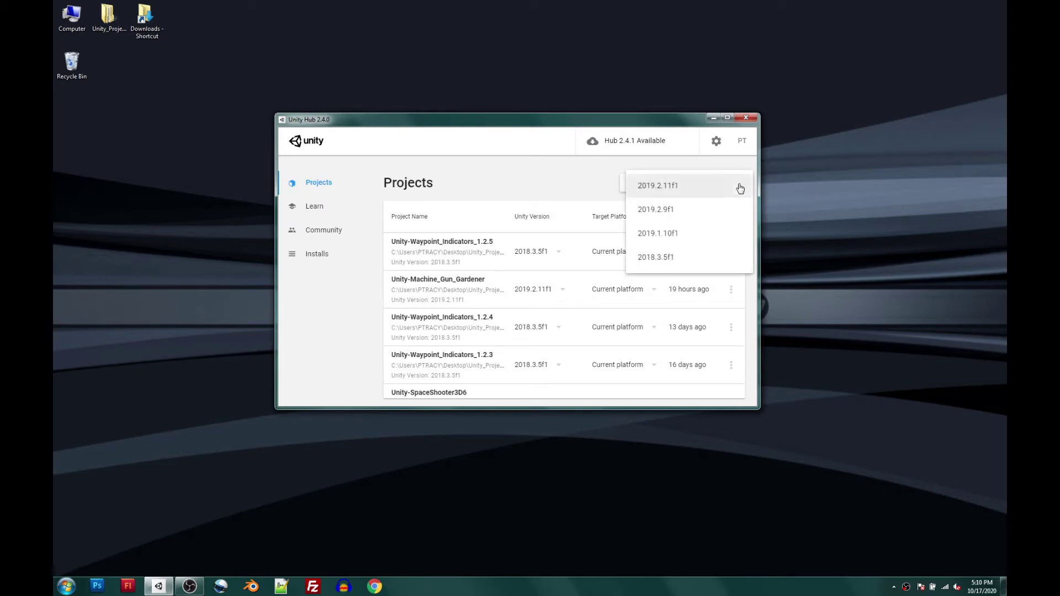
pyautogui.click(657, 257)
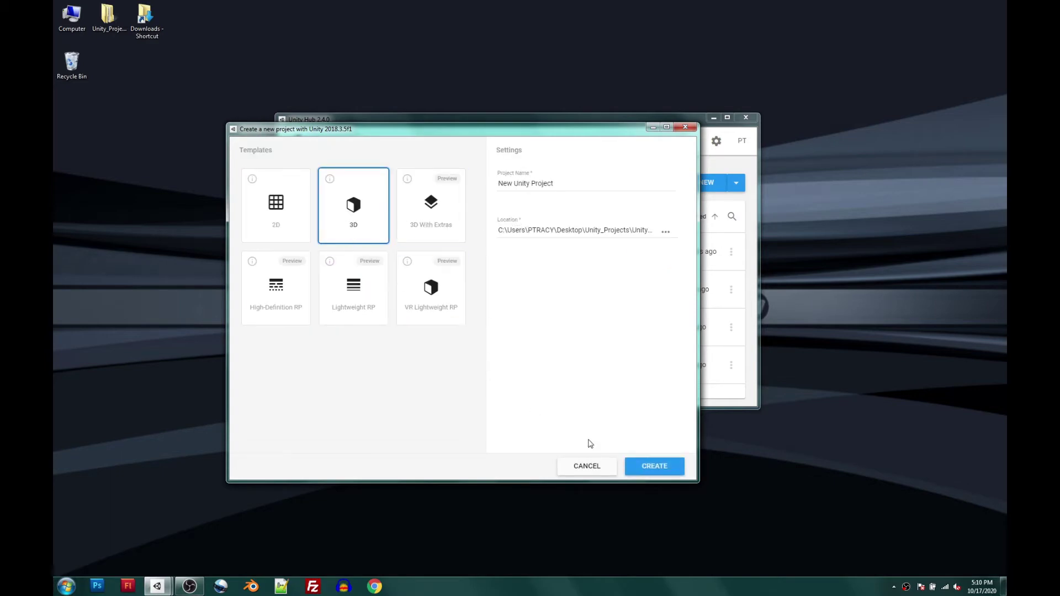
# Name the 3D project WPI_Tutorial, set its location to the Tutorial folder and create it.
pyautogui.click(538, 184)
pyautogui.hotkey('ctrl', 'a')
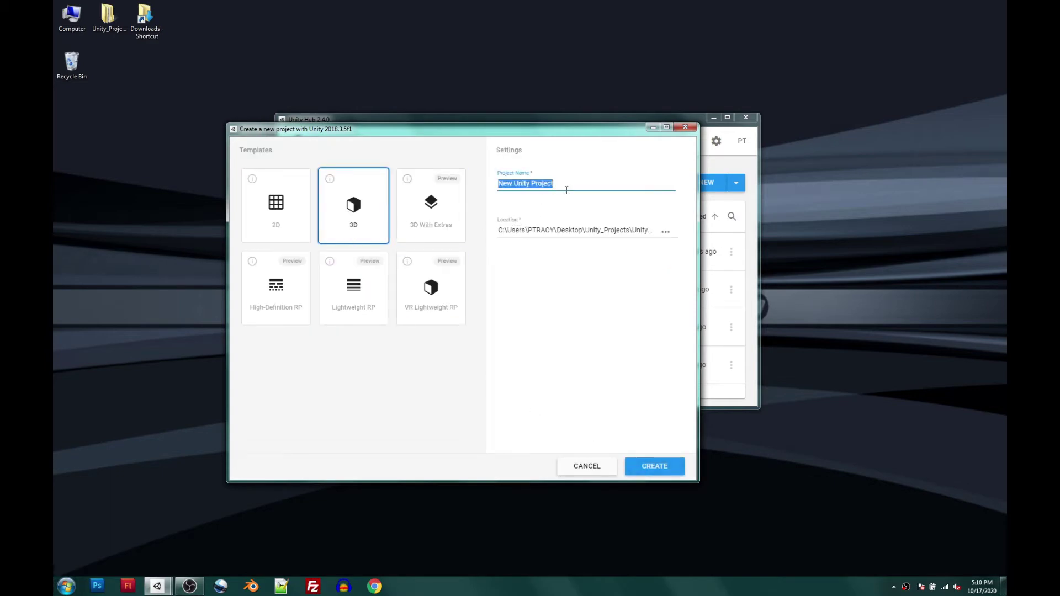
pyautogui.write('WPI_Tutorial')
pyautogui.click(666, 233)
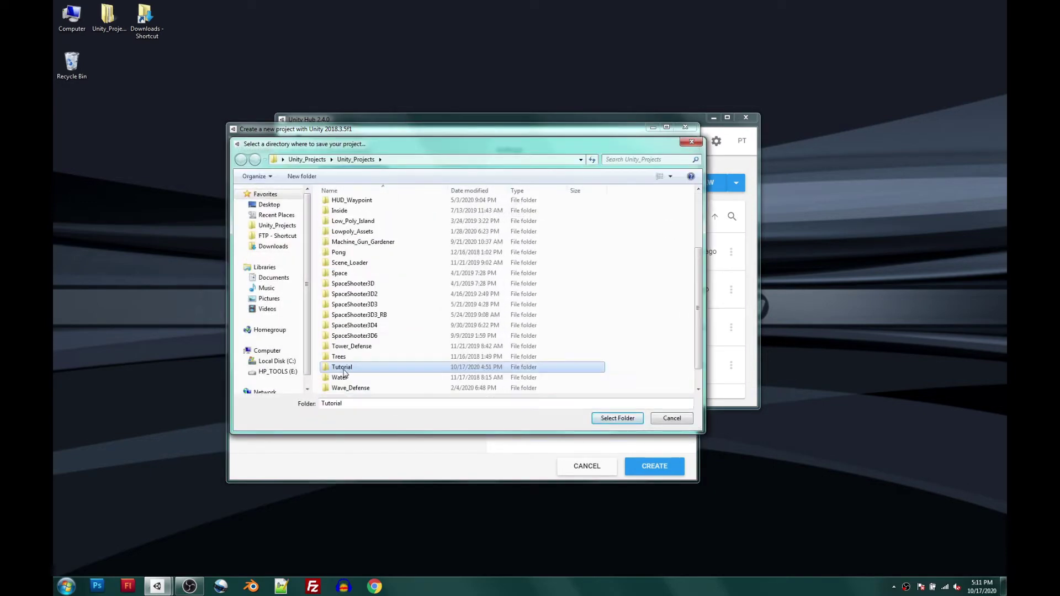
pyautogui.click(617, 418)
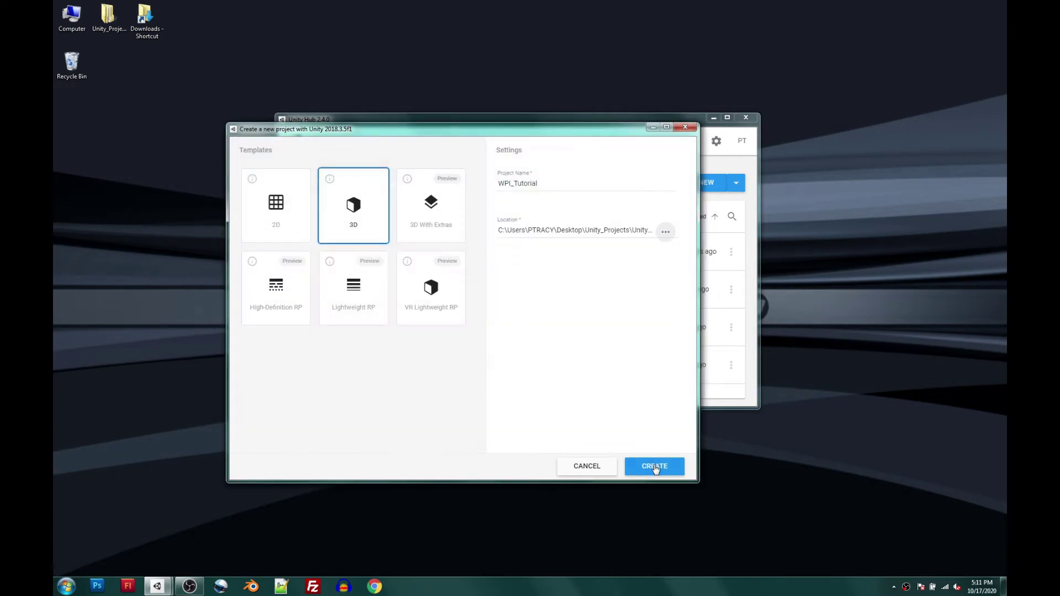
pyautogui.click(654, 466)
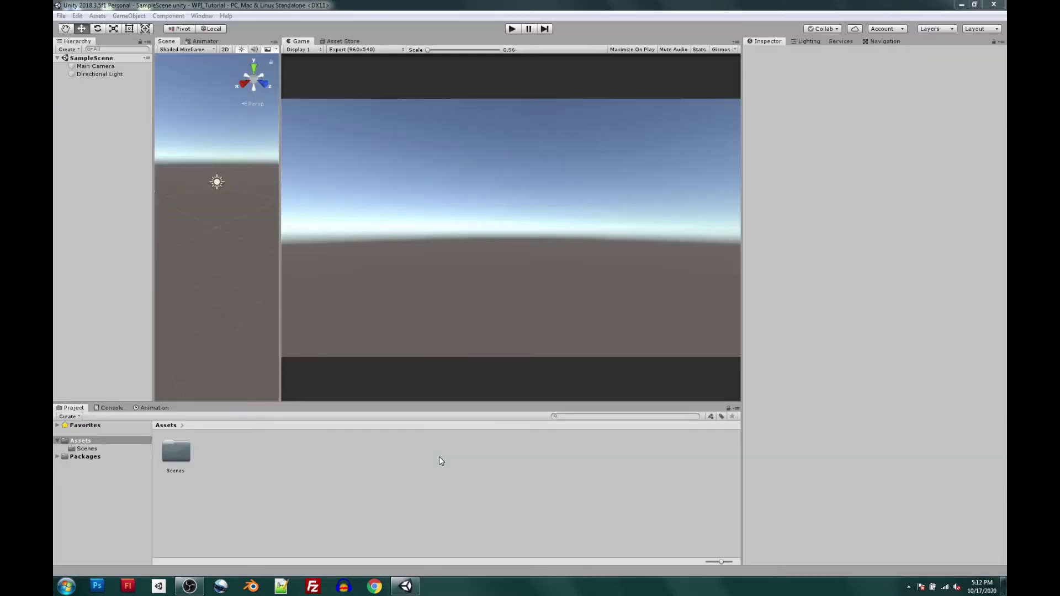
# Open the Asset Store in the editor and search for "Waypoint Indicators".
pyautogui.click(202, 15)
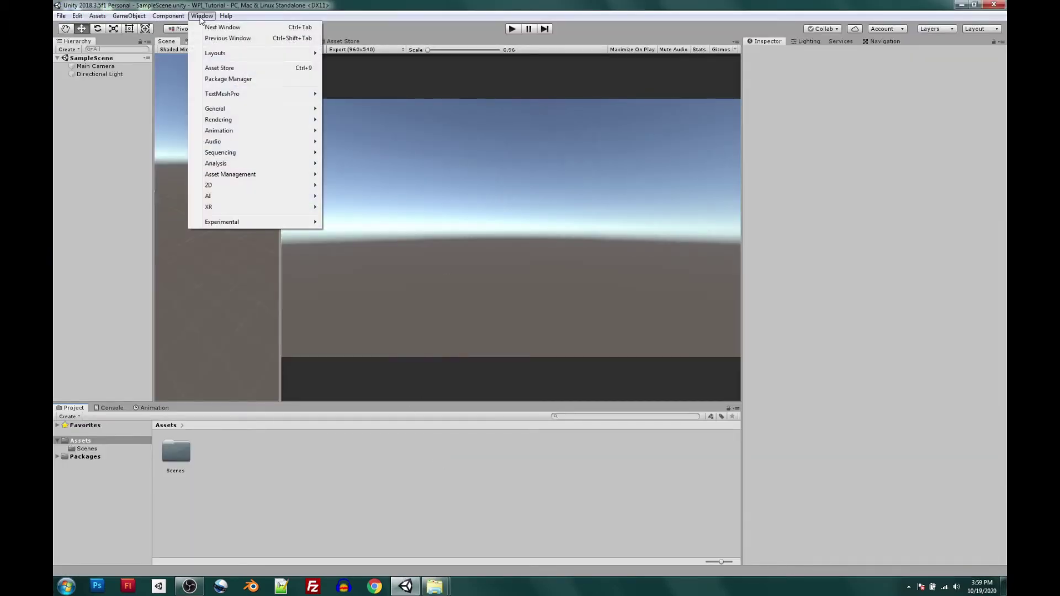
pyautogui.click(224, 67)
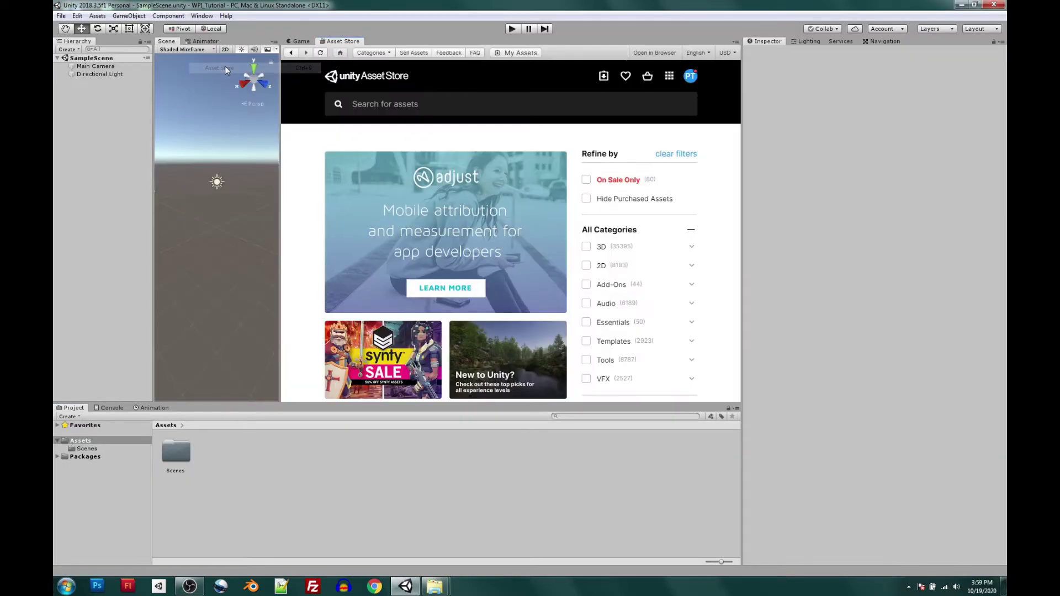
pyautogui.click(365, 101)
pyautogui.write('Waypoint Indicator')
pyautogui.press('Return')
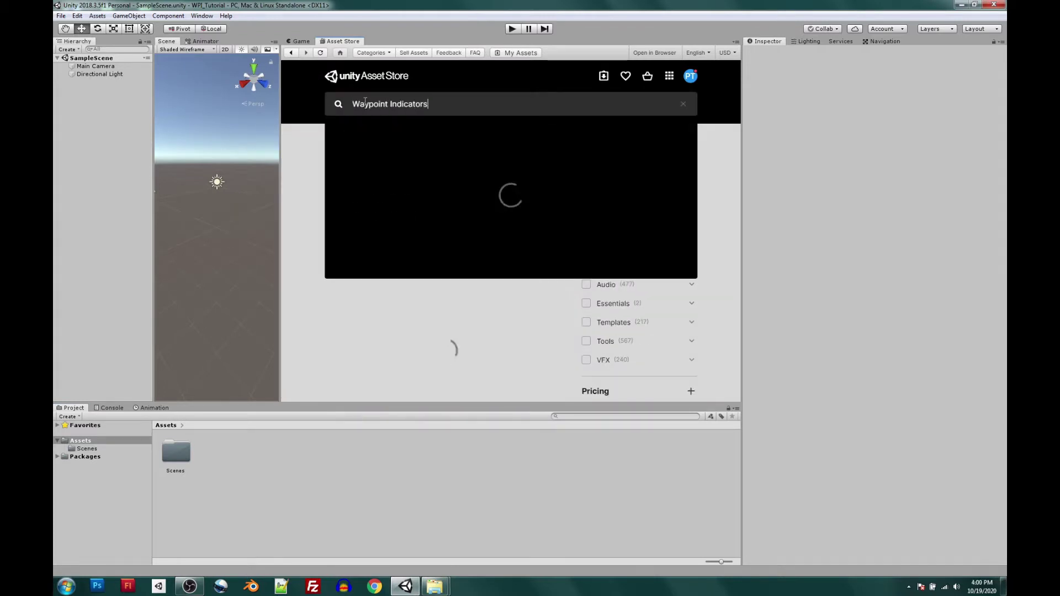
pyautogui.write('s')
pyautogui.press('Return')
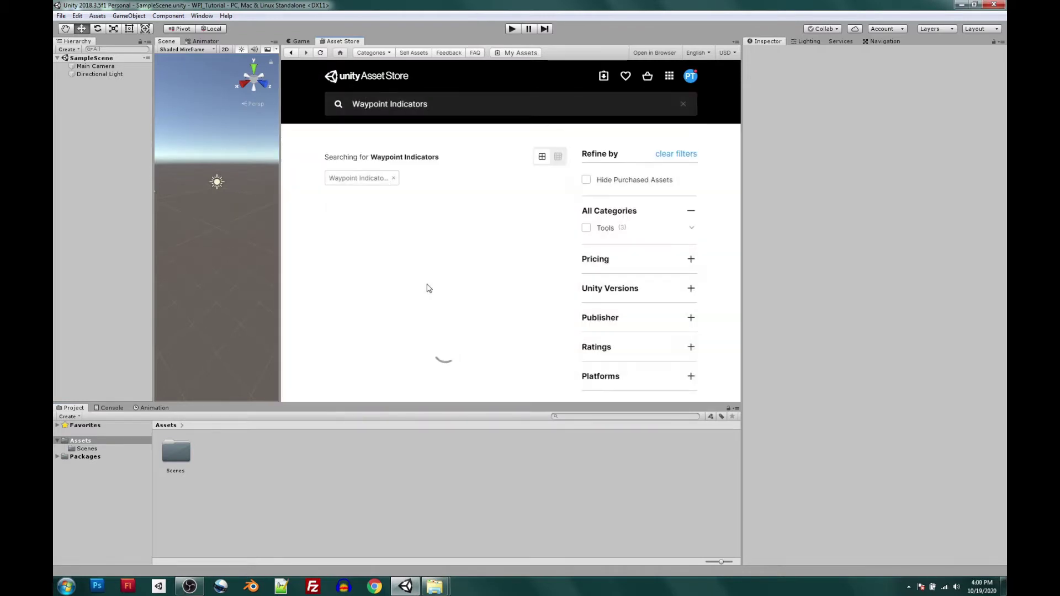
# Open the Waypoint Indicators asset page and check its release notes for the current version.
pyautogui.click(434, 287)
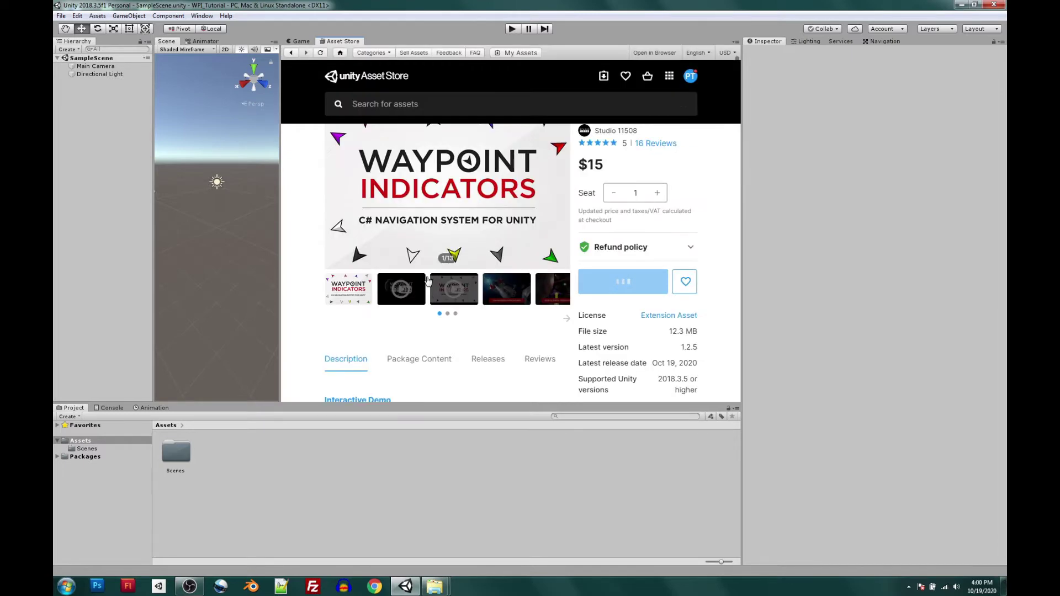
pyautogui.scroll(-3, 428, 280)
pyautogui.click(490, 214)
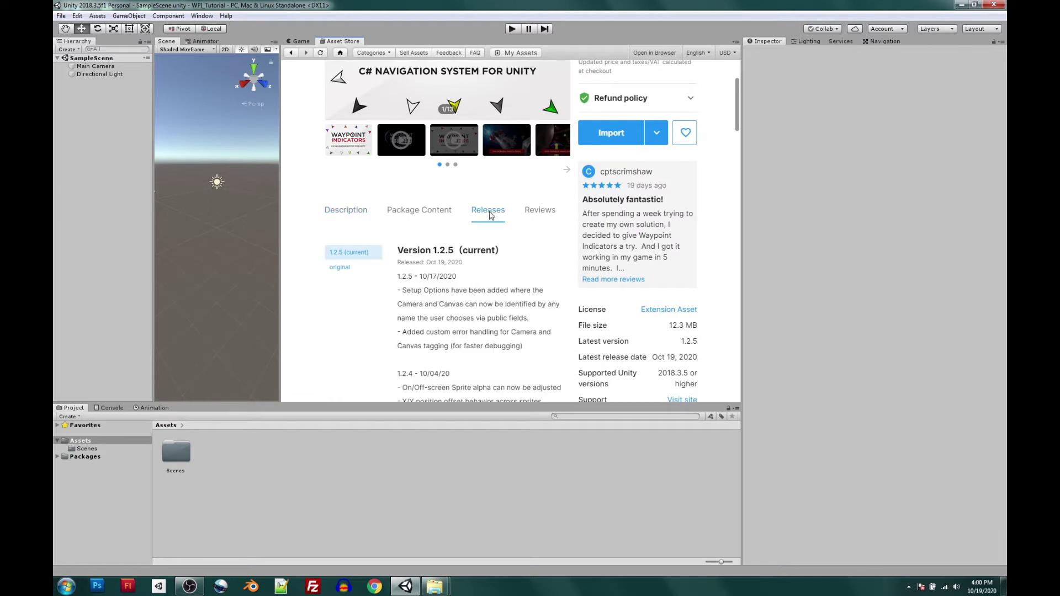
pyautogui.moveTo(396, 252); pyautogui.dragTo(488, 253)
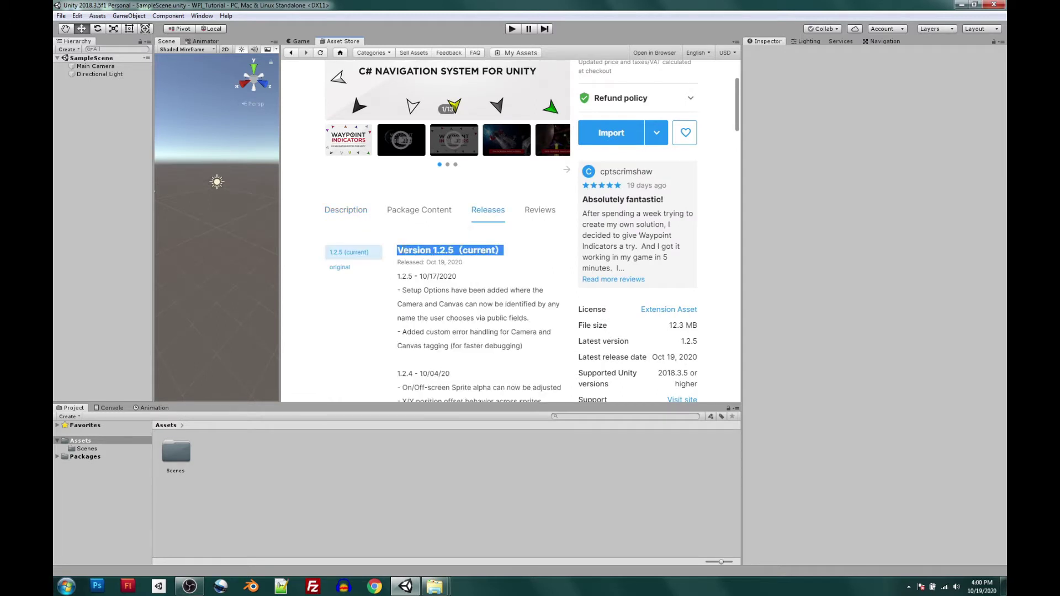
pyautogui.click(399, 250)
# Import the complete Waypoint Indicators package into the project and open its folder in the assets.
pyautogui.scroll(3, 552, 237)
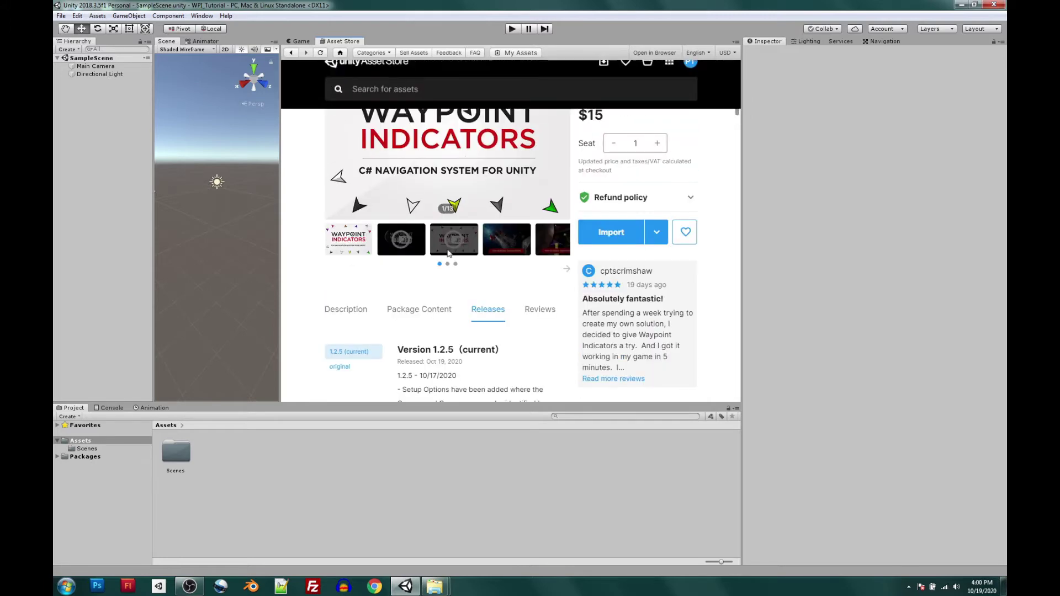
pyautogui.click(613, 232)
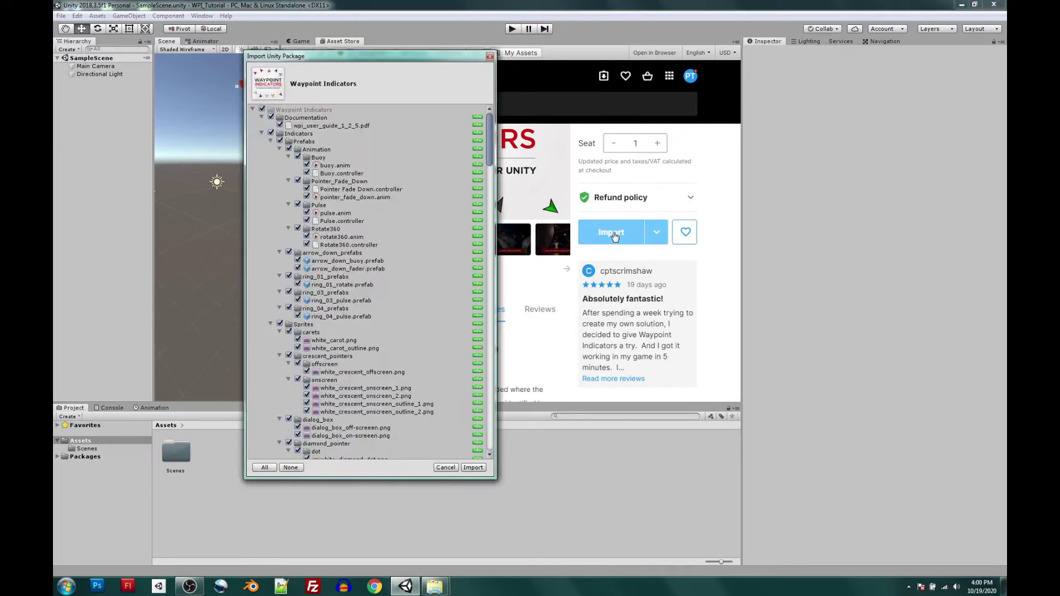
pyautogui.click(474, 467)
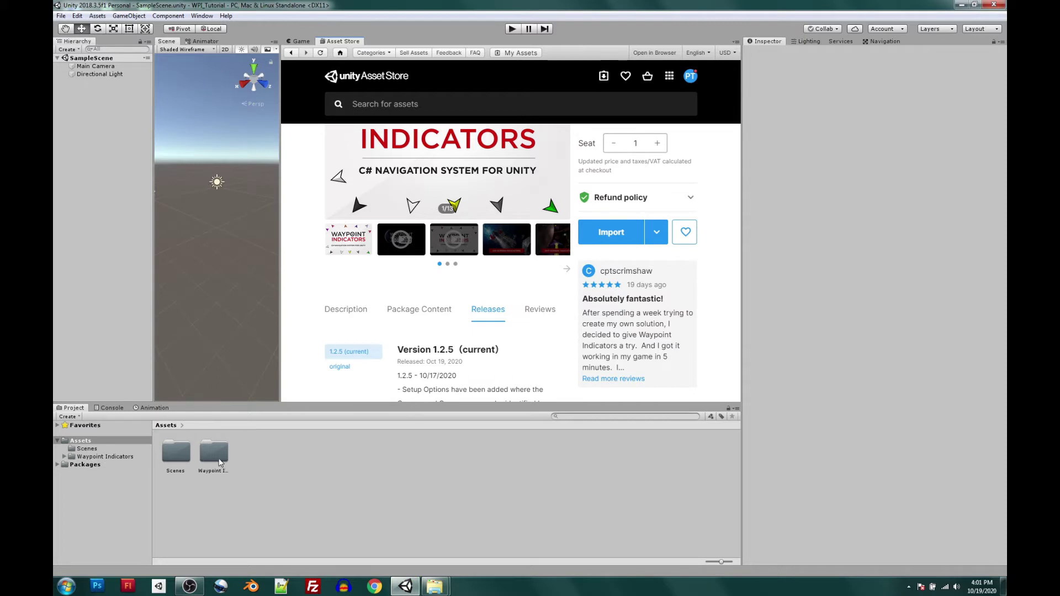
pyautogui.click(220, 459)
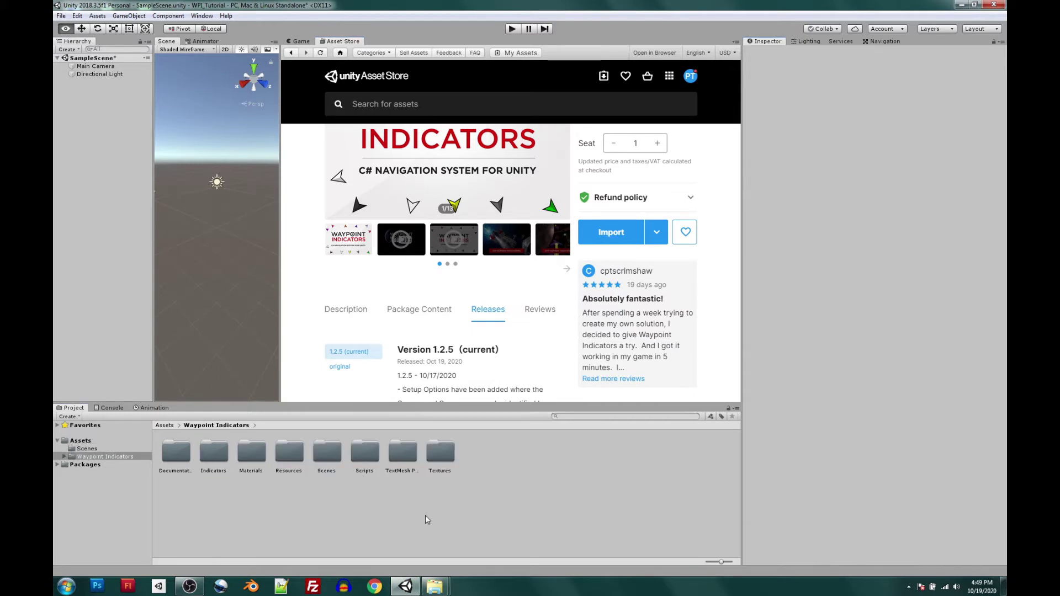
# Show the Game view beside a widened Scene view and add a UI Canvas to the scene.
pyautogui.click(301, 42)
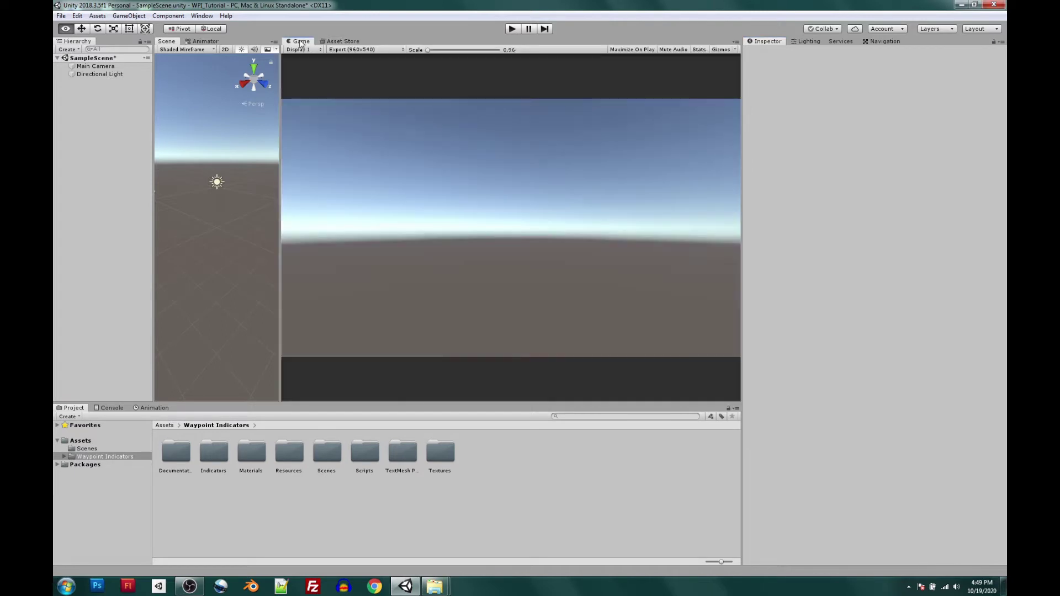
pyautogui.moveTo(280, 143); pyautogui.dragTo(411, 145)
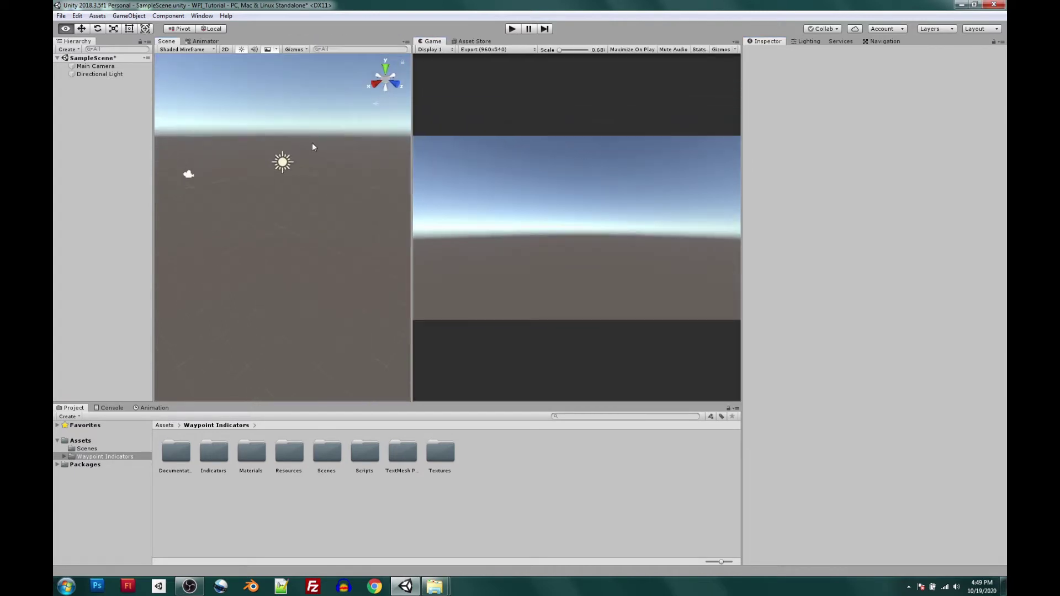
pyautogui.rightClick(96, 97)
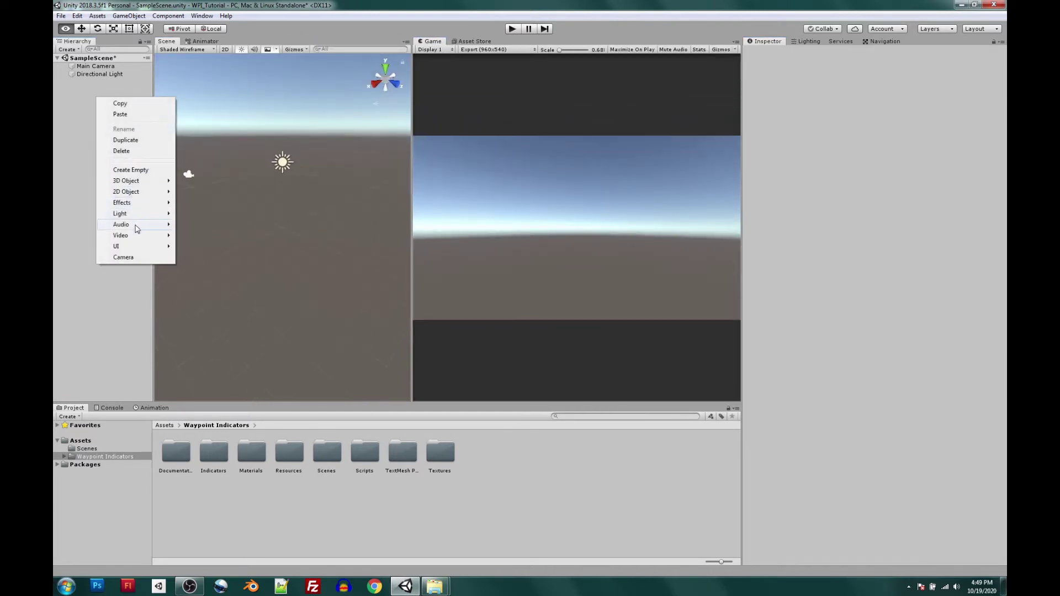
pyautogui.moveTo(139, 248)
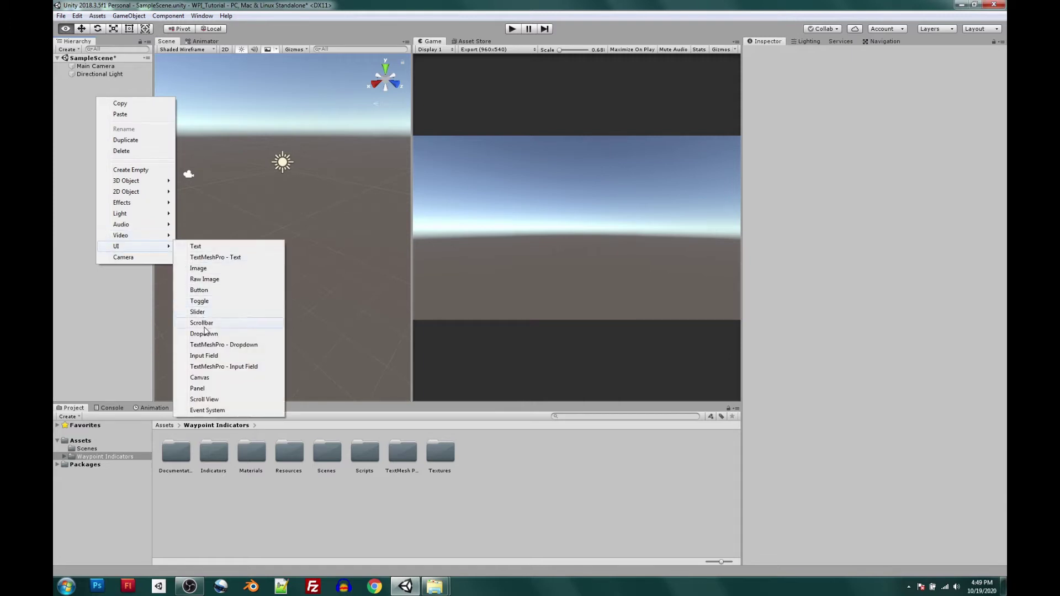
pyautogui.click(206, 378)
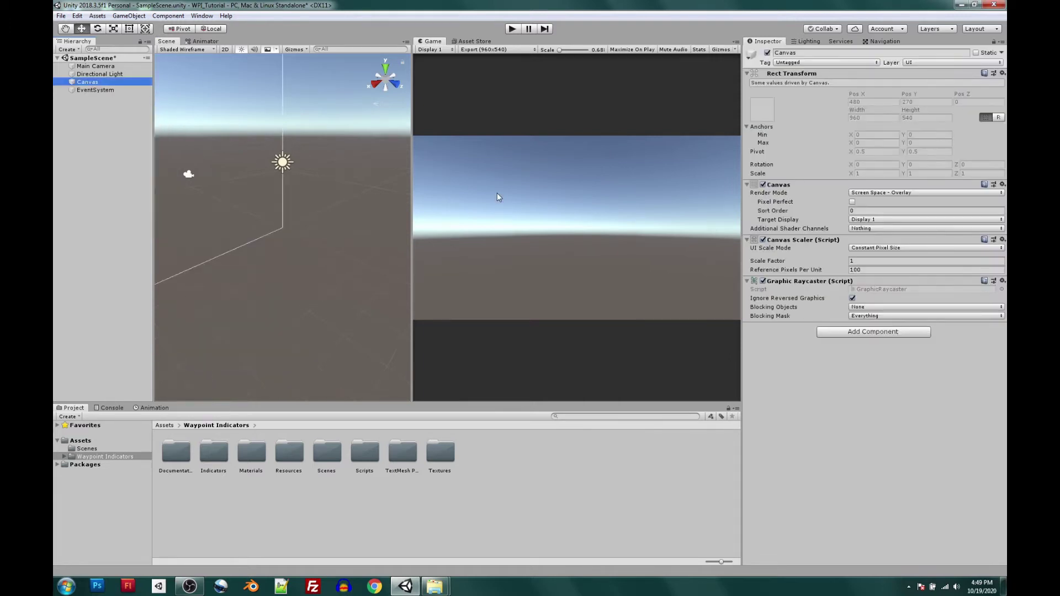
# Keep the canvas render mode at Screen Space - Overlay and set its UI Scale Mode to Scale With Screen Size.
pyautogui.click(873, 193)
pyautogui.click(874, 203)
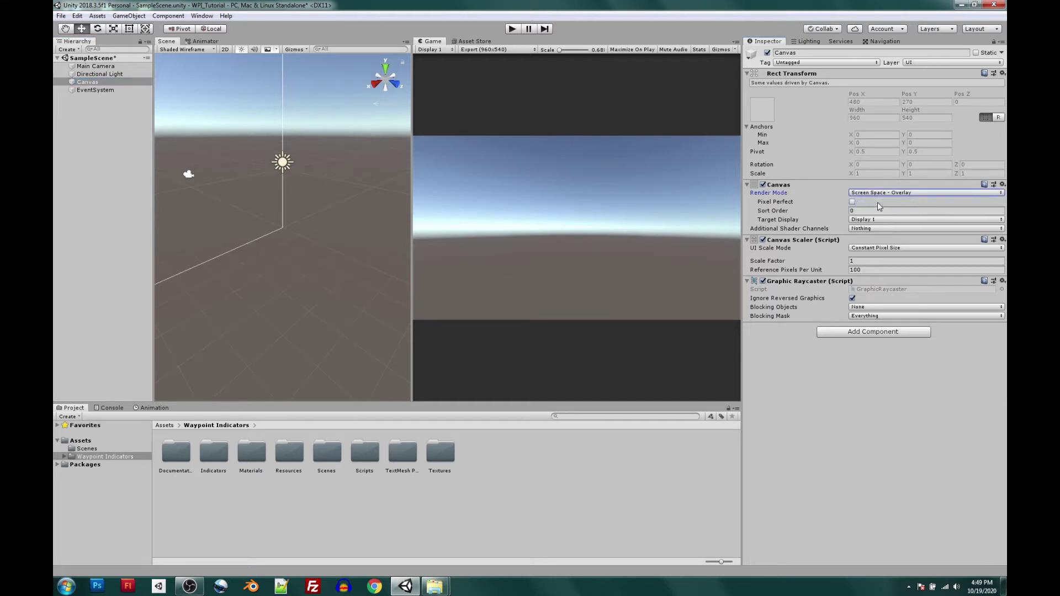
pyautogui.click(873, 248)
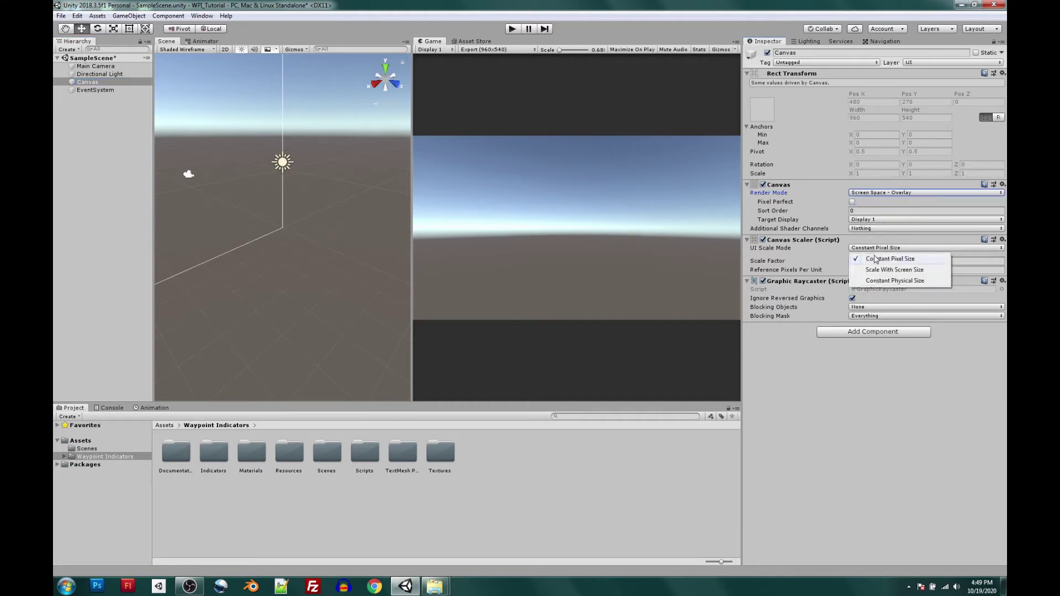
pyautogui.click(877, 271)
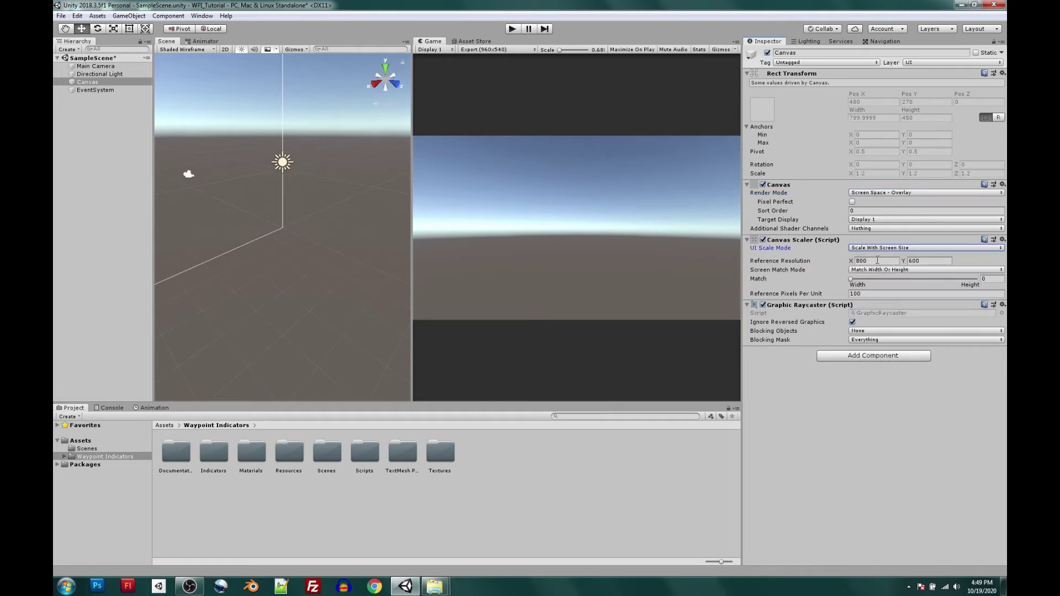
# Set the Canvas Scaler's reference resolution to 1920 by 1080.
pyautogui.click(877, 260)
pyautogui.write('1920')
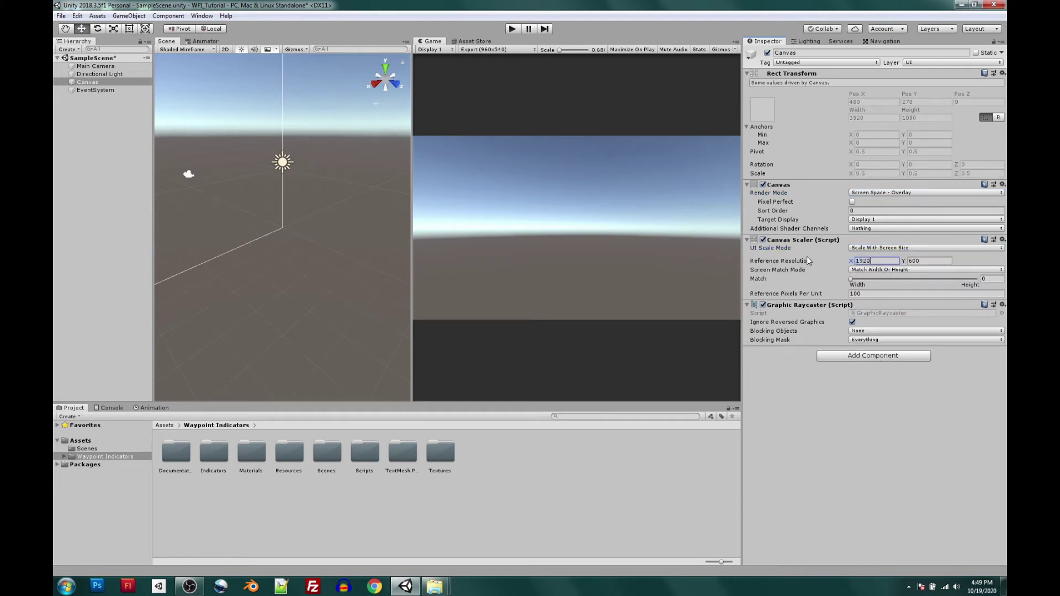
pyautogui.press('Tab')
pyautogui.write('1080')
# Keep the Canvas Scaler's screen match mode at Match Width Or Height and set Match to 0.5.
pyautogui.click(881, 271)
pyautogui.click(880, 279)
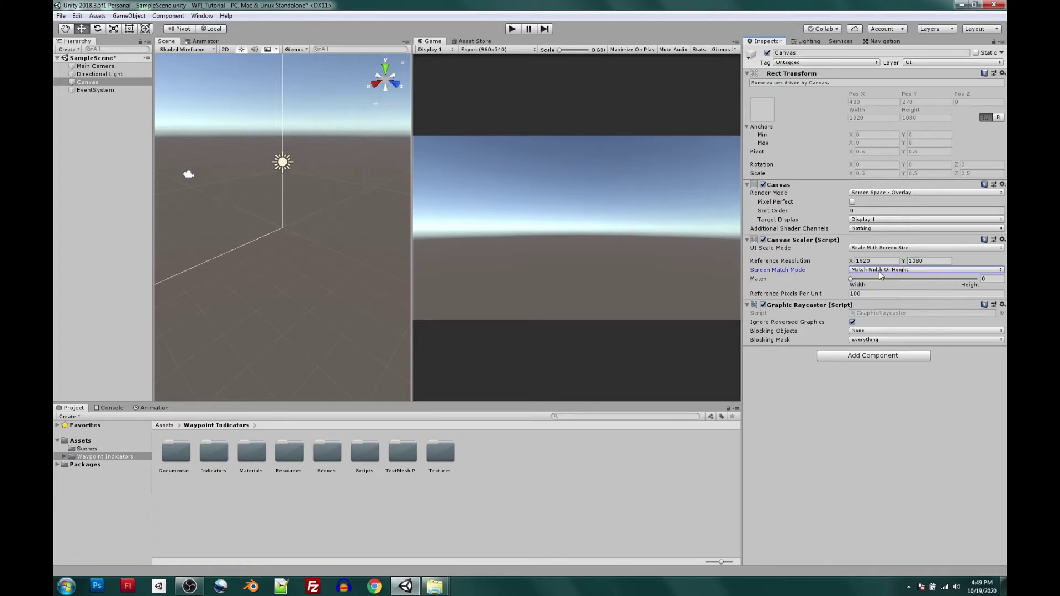
pyautogui.moveTo(851, 278); pyautogui.dragTo(923, 282)
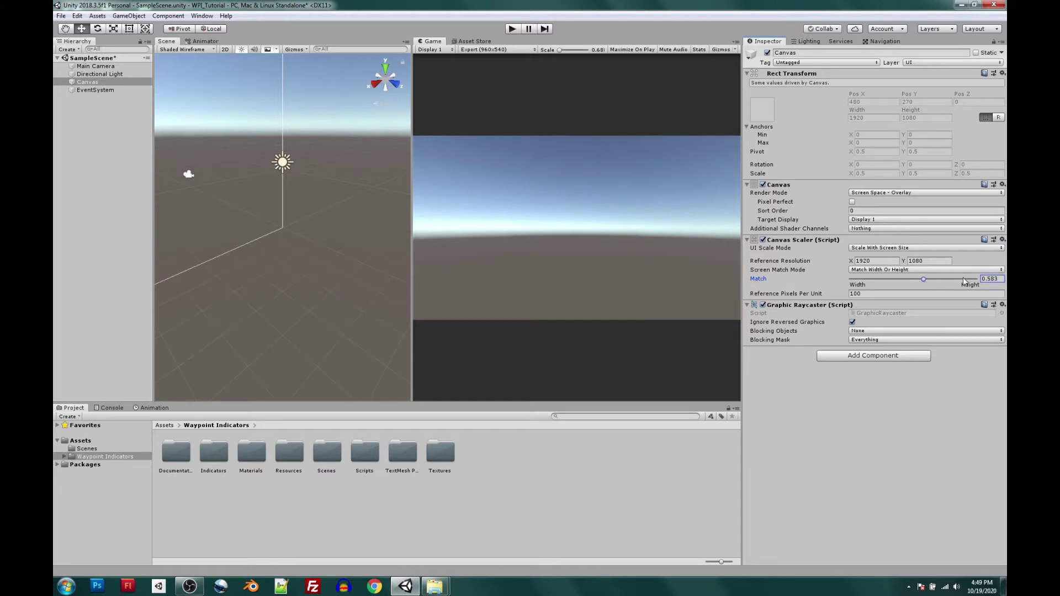
pyautogui.doubleClick(991, 278)
pyautogui.press('BackSpace')
pyautogui.write('.5')
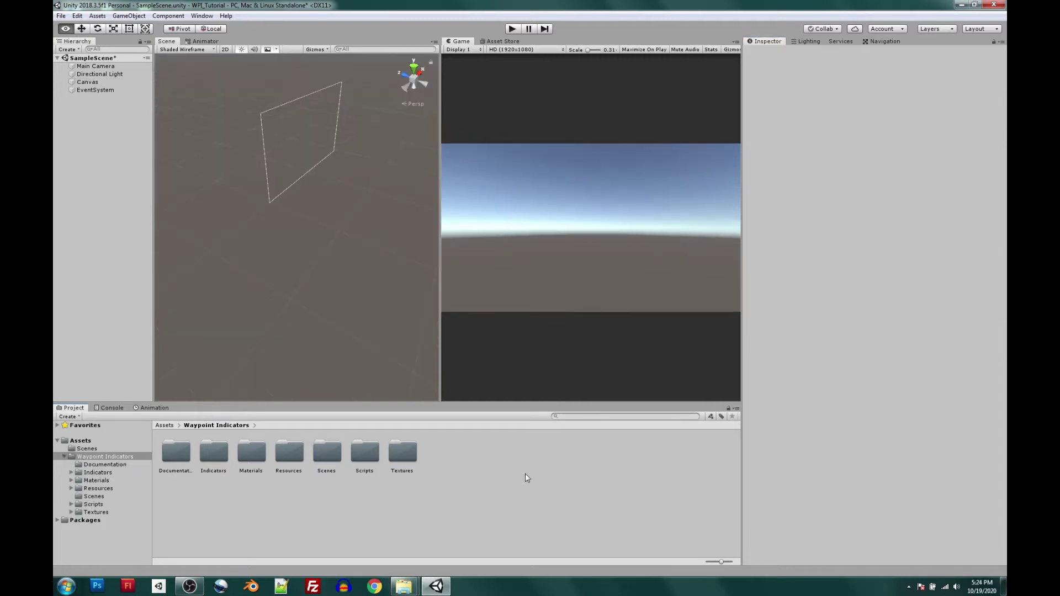
# Add a 3D cube to the scene.
pyautogui.rightClick(81, 106)
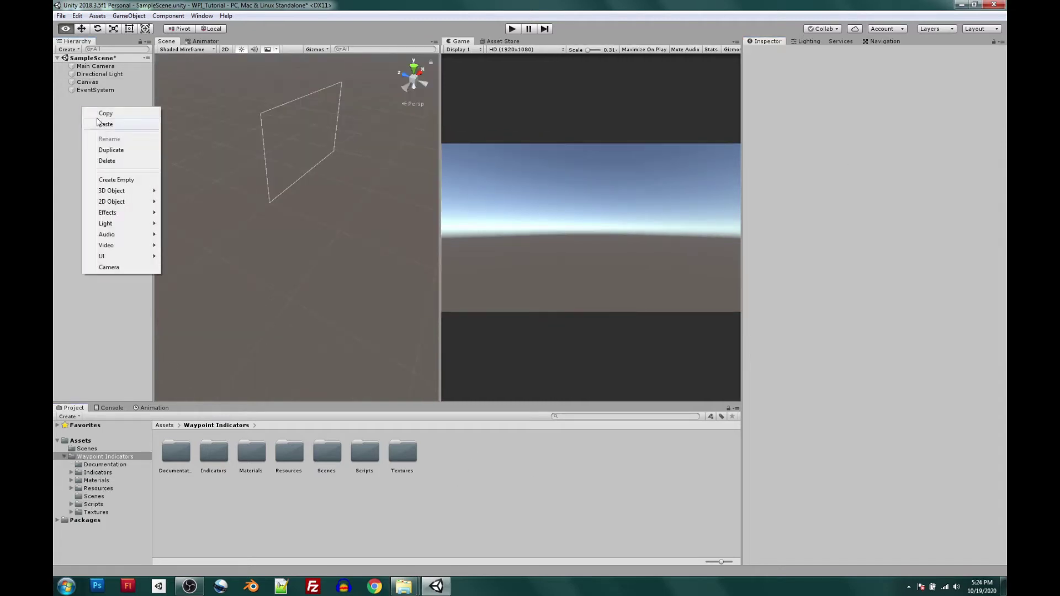
pyautogui.moveTo(120, 193)
pyautogui.click(183, 191)
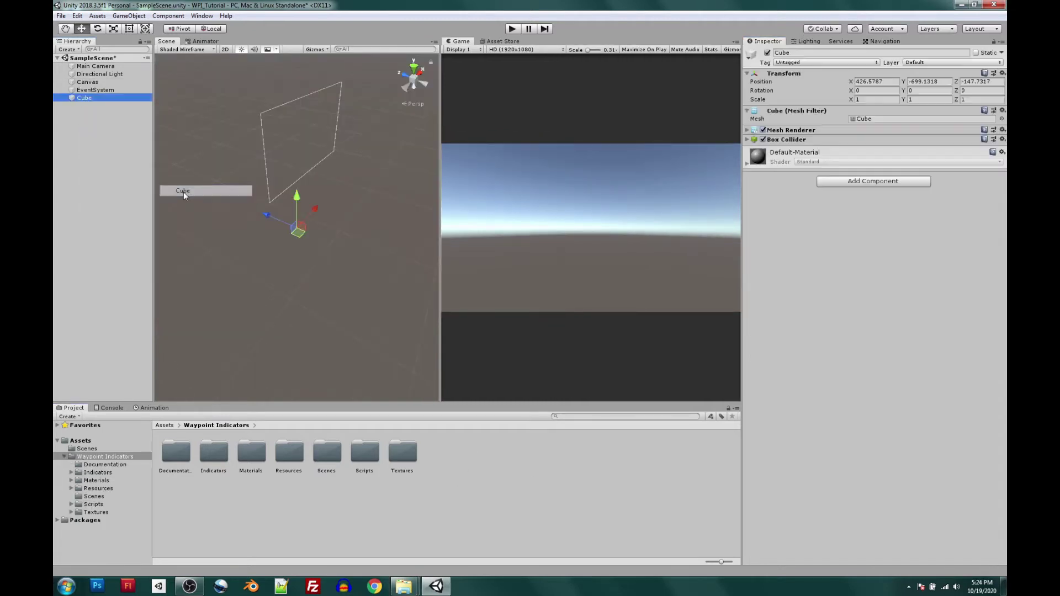
# Reset the cube's position to 0, 0, 0 and move it along Z to 7, in front of the camera.
pyautogui.click(874, 82)
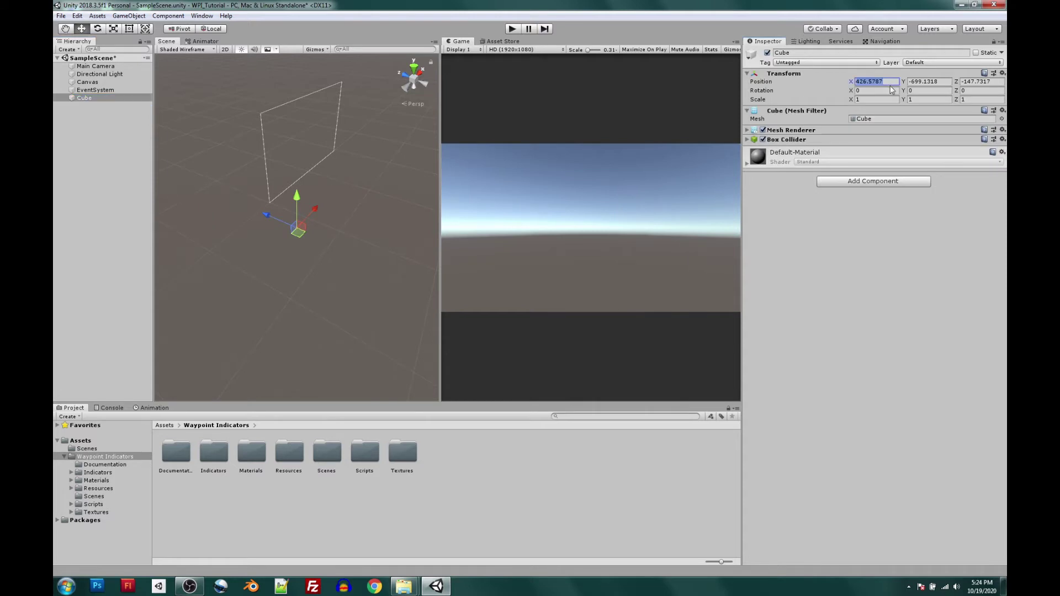
pyautogui.write('0')
pyautogui.press('Tab')
pyautogui.write('0')
pyautogui.press('Tab')
pyautogui.write('0')
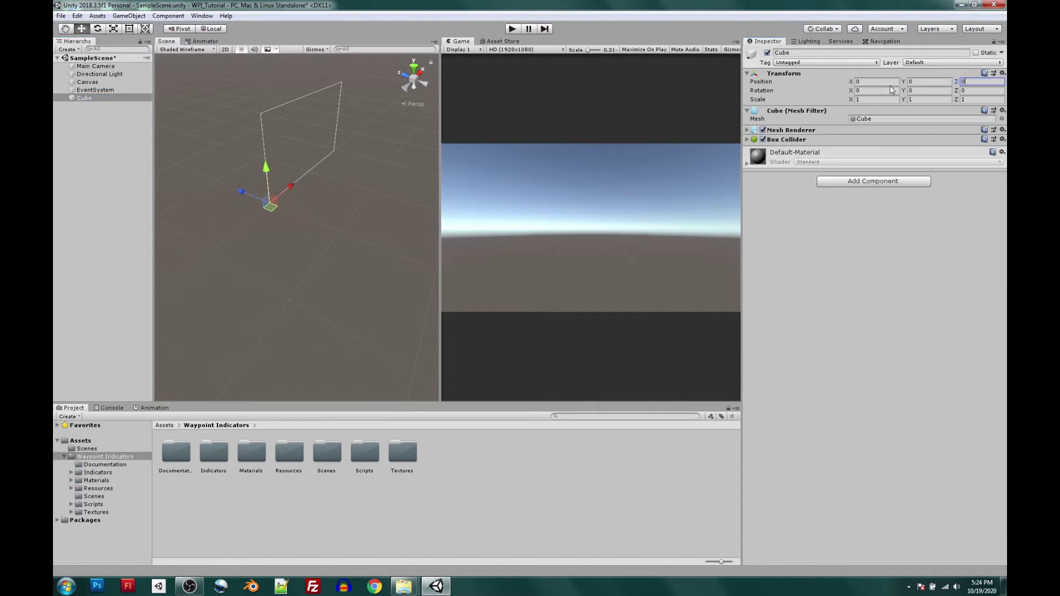
pyautogui.press('Tab')
pyautogui.moveTo(256, 194); pyautogui.dragTo(249, 198)
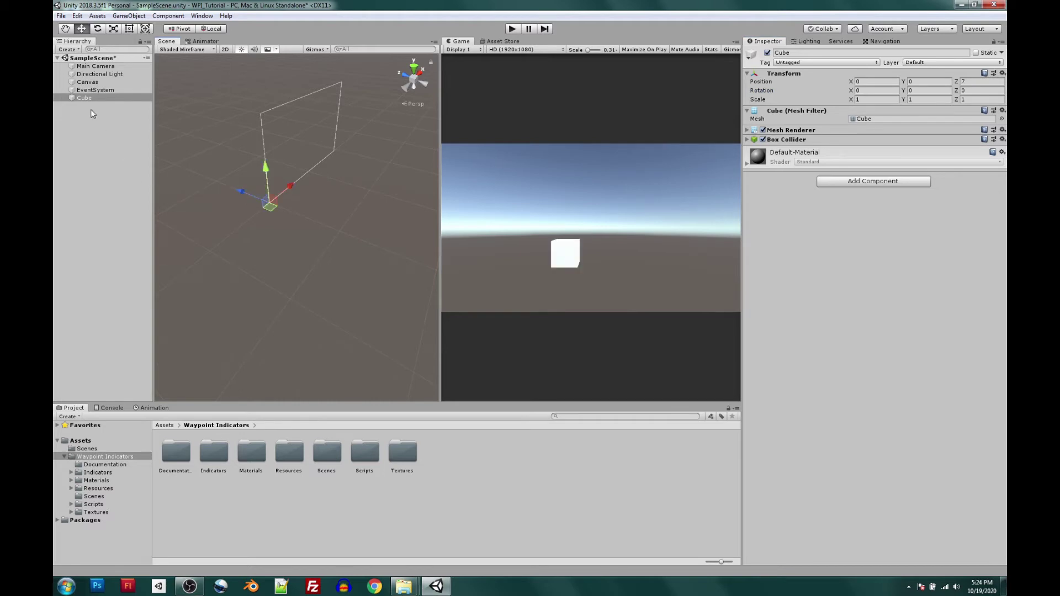
# Add the Waypoint_Indicator script component to the cube.
pyautogui.click(870, 182)
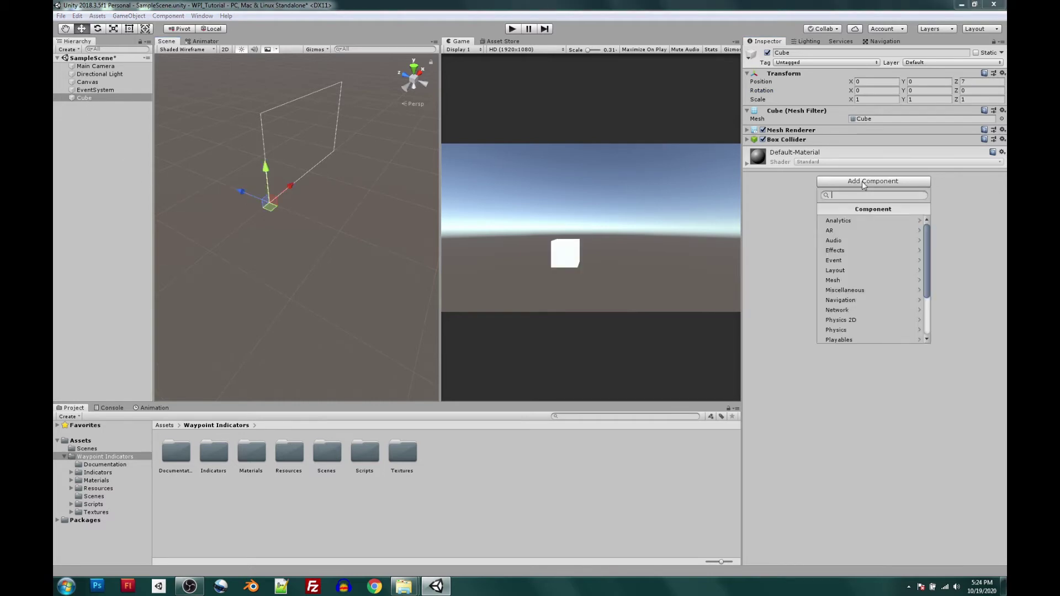
pyautogui.write('waypoint')
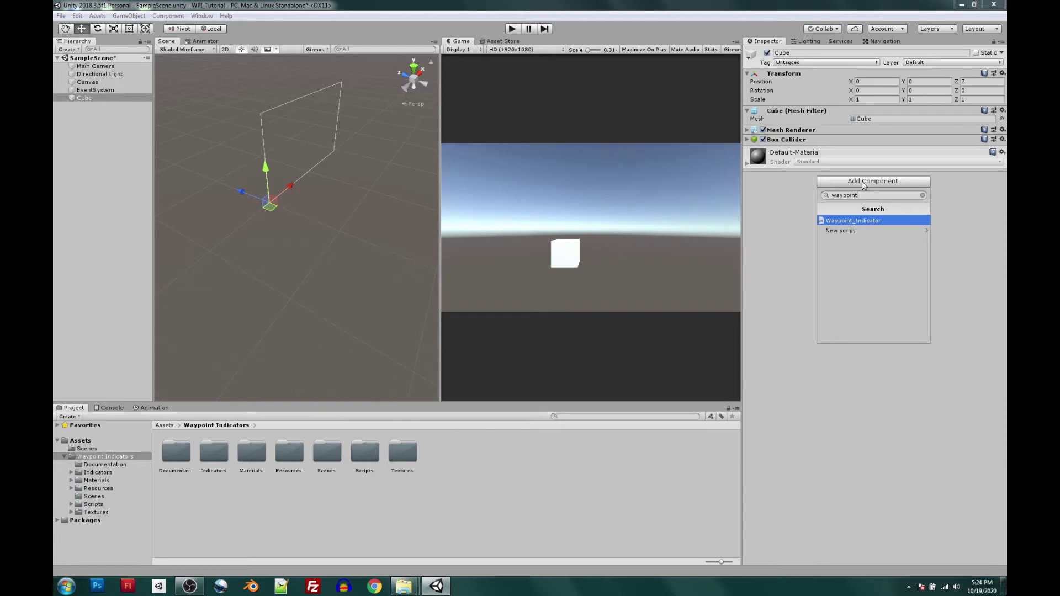
pyautogui.click(839, 221)
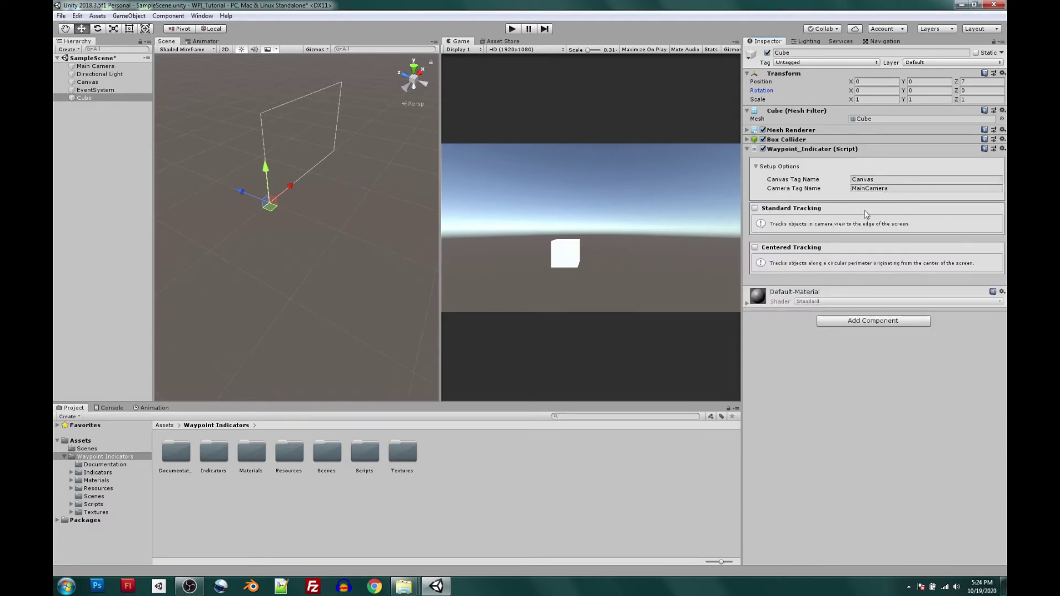
# Create a new tag named Canvas to match the cube's Canvas Tag Name setting.
pyautogui.click(831, 179)
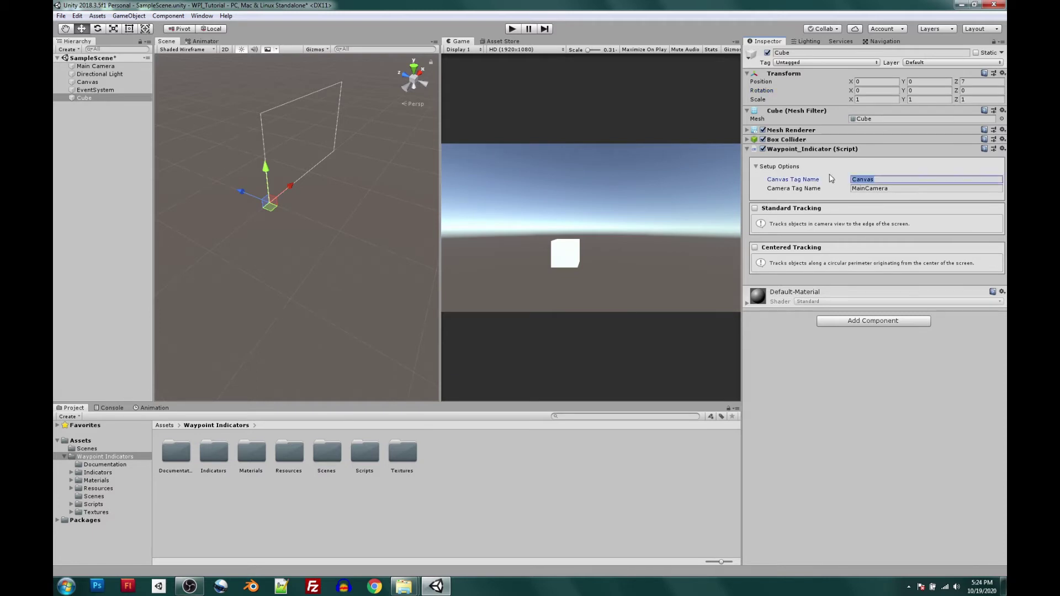
pyautogui.click(100, 83)
pyautogui.click(814, 62)
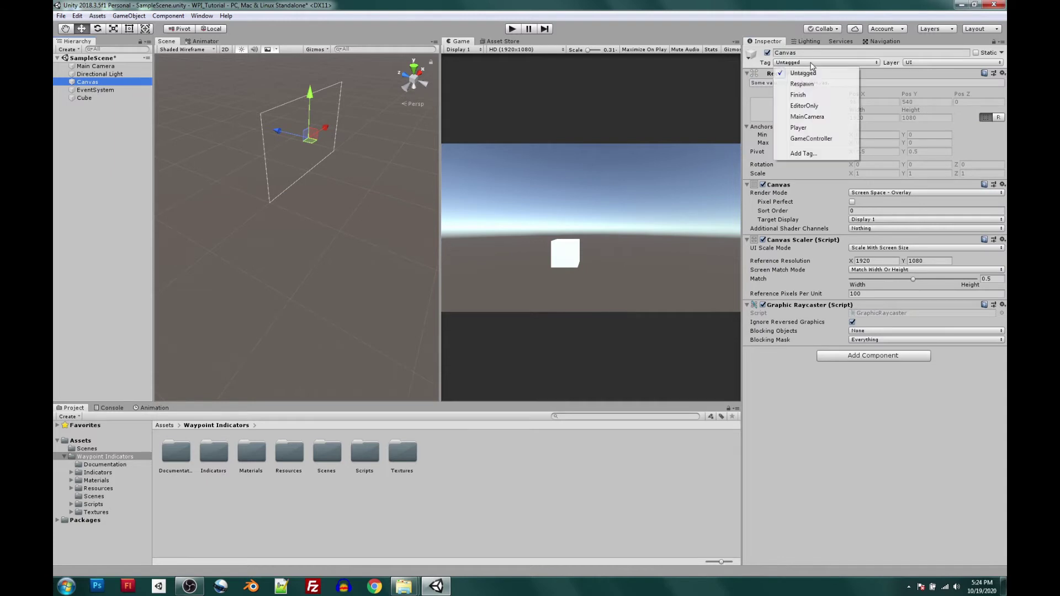
pyautogui.click(805, 154)
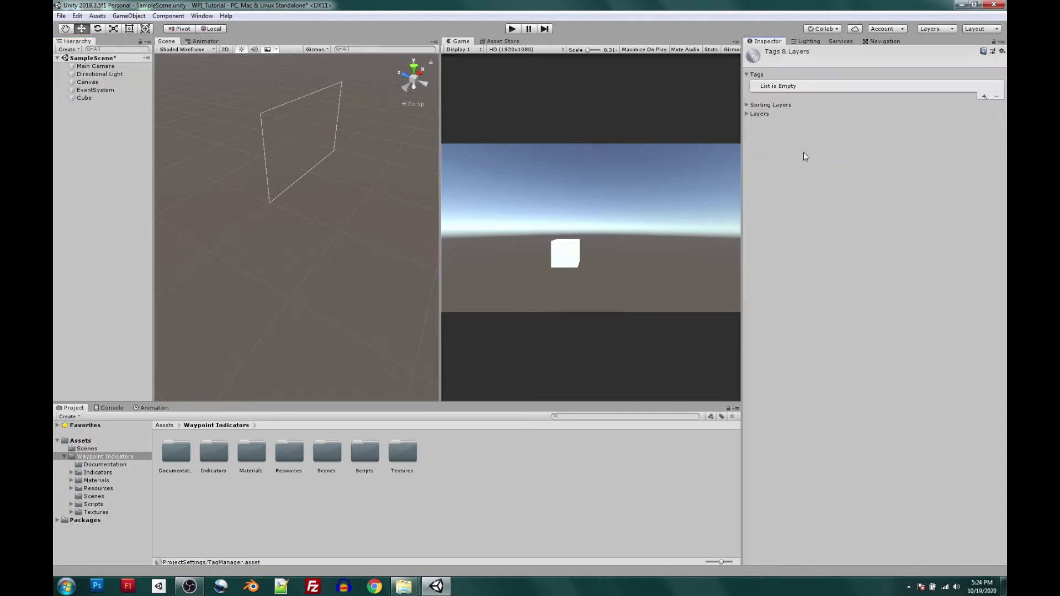
pyautogui.click(984, 96)
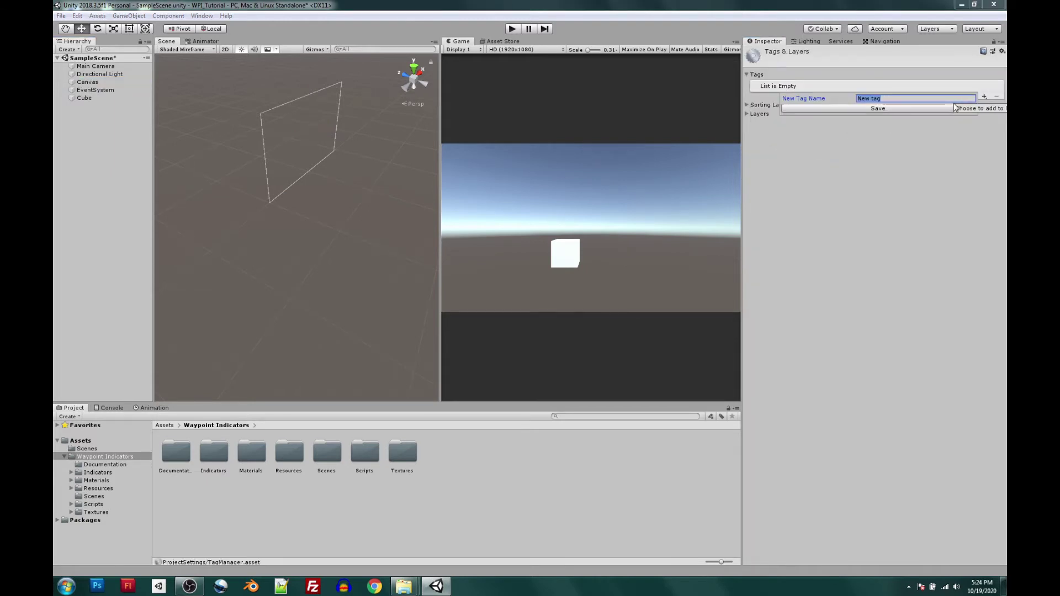
pyautogui.write('Canvas')
pyautogui.click(906, 108)
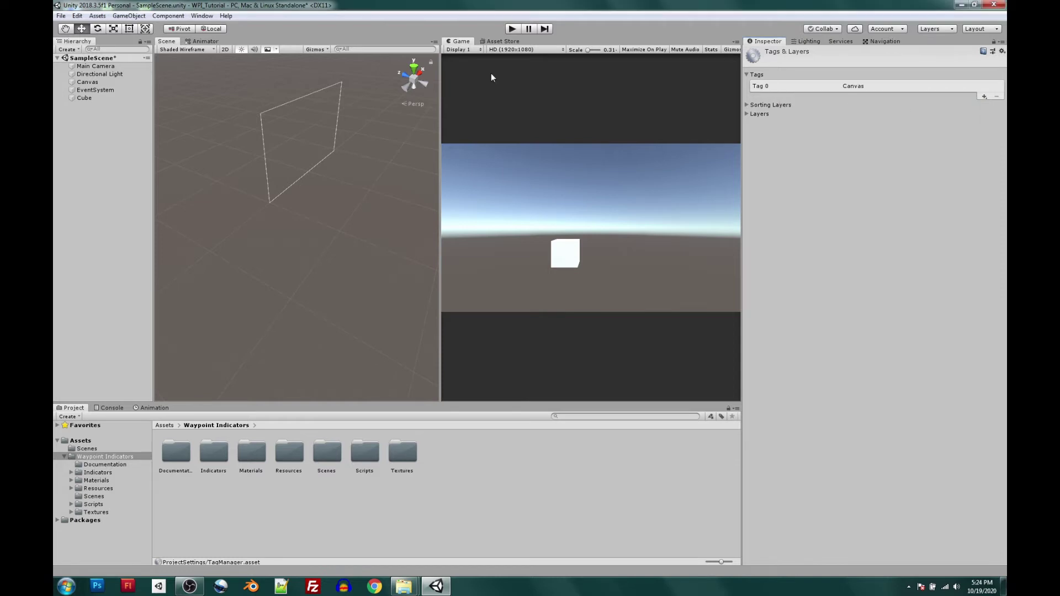
# Assign the Canvas tag to the Canvas object.
pyautogui.click(87, 81)
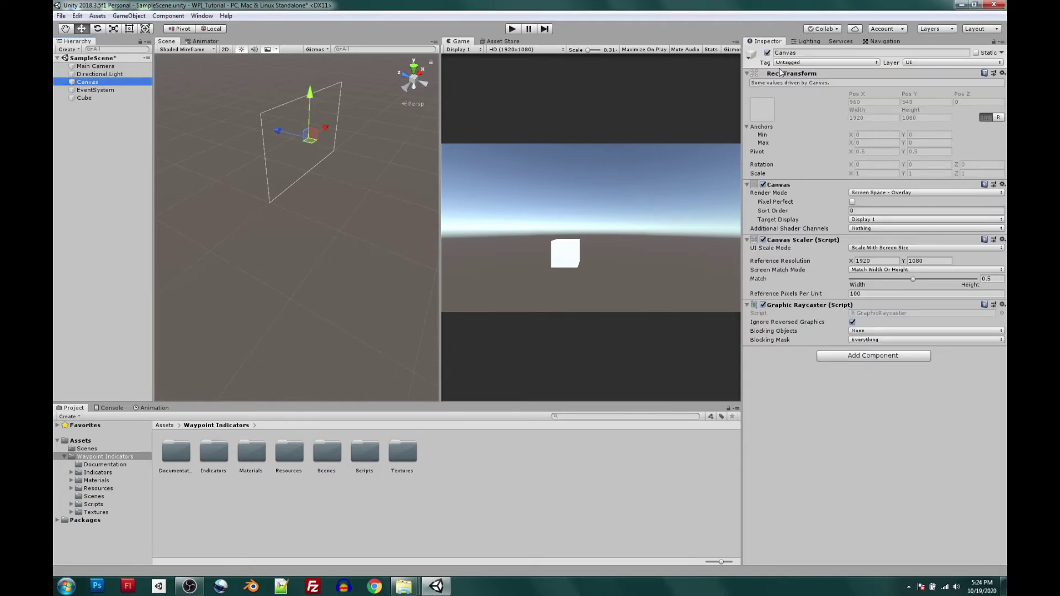
pyautogui.click(784, 63)
pyautogui.click(796, 154)
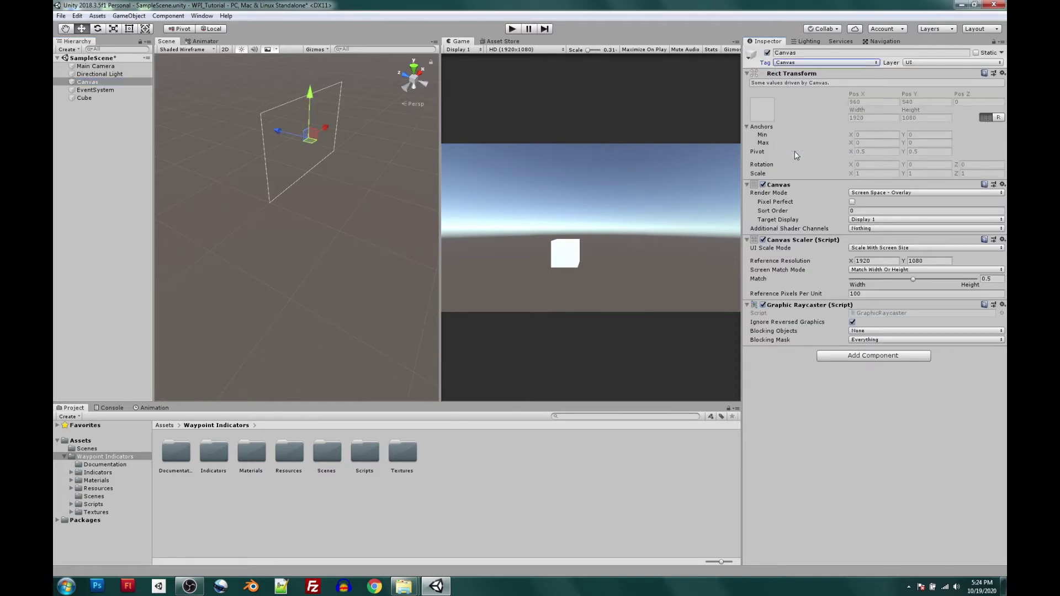
# Check the cube's Camera Tag Name and keep the Main Camera tagged as MainCamera.
pyautogui.click(84, 98)
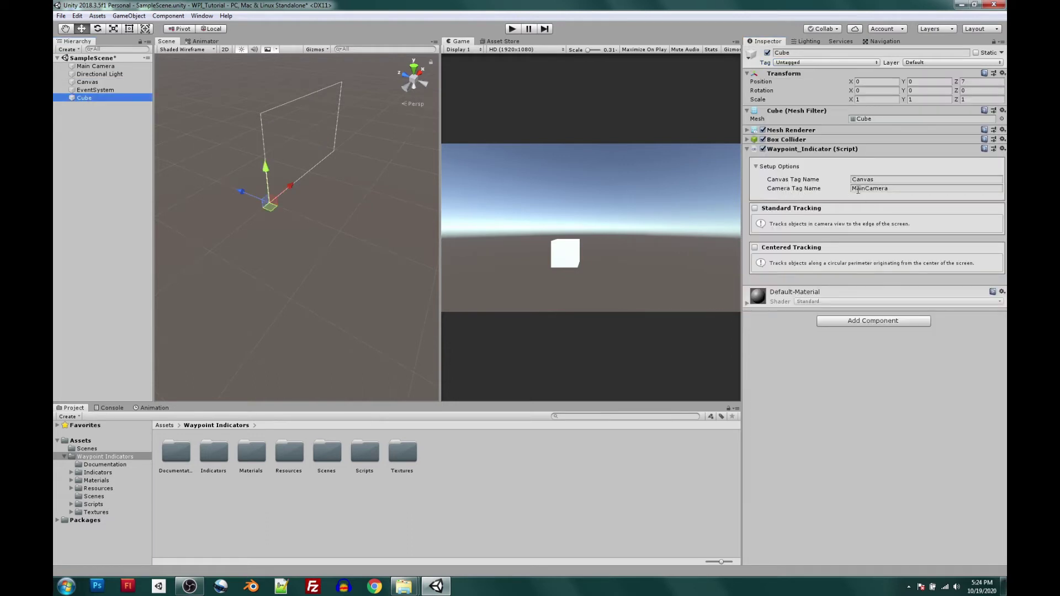
pyautogui.click(899, 191)
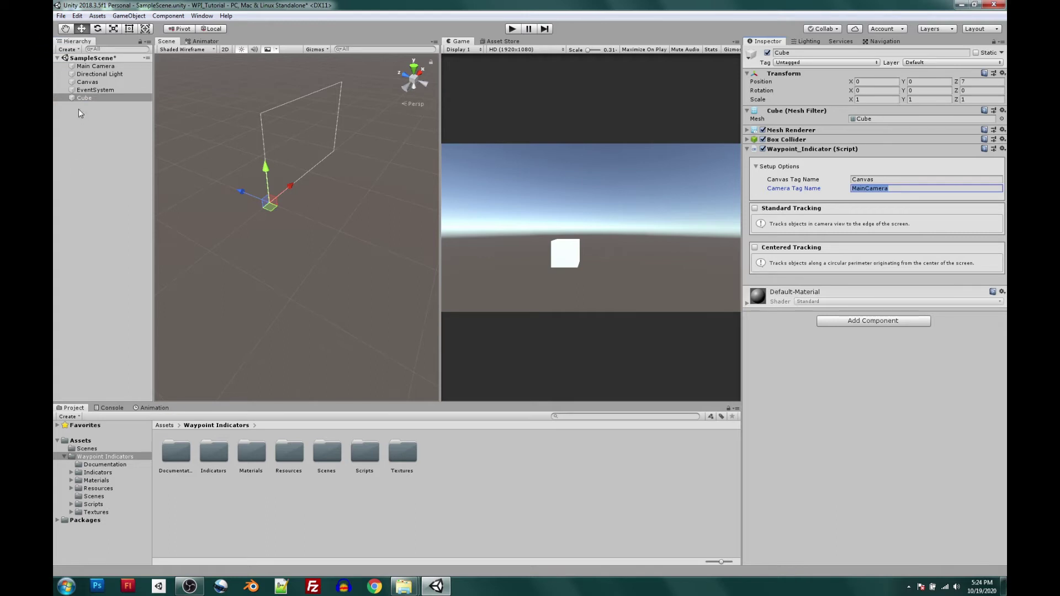
pyautogui.click(88, 66)
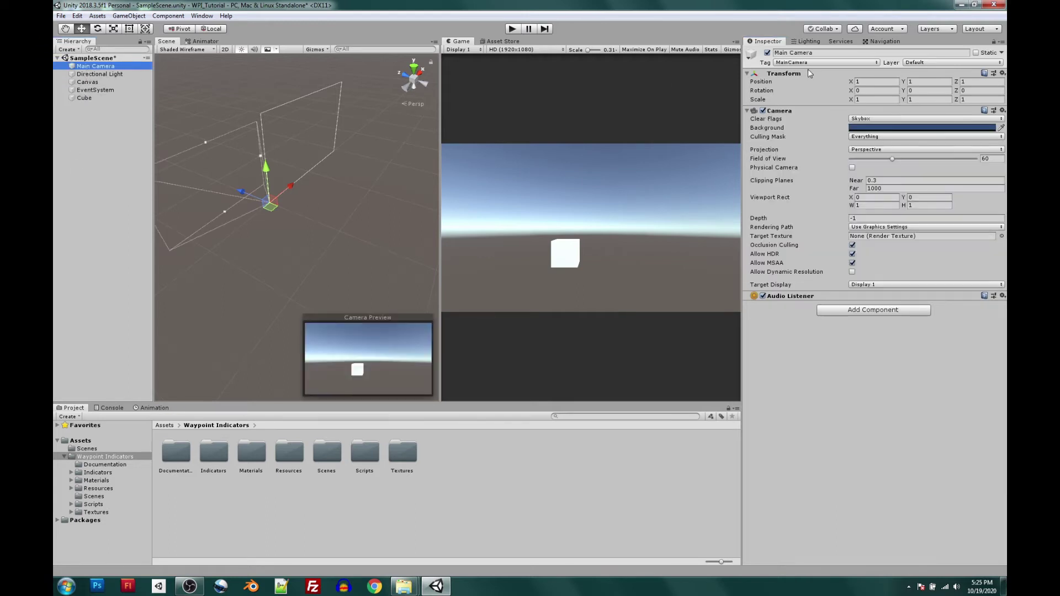
pyautogui.click(782, 63)
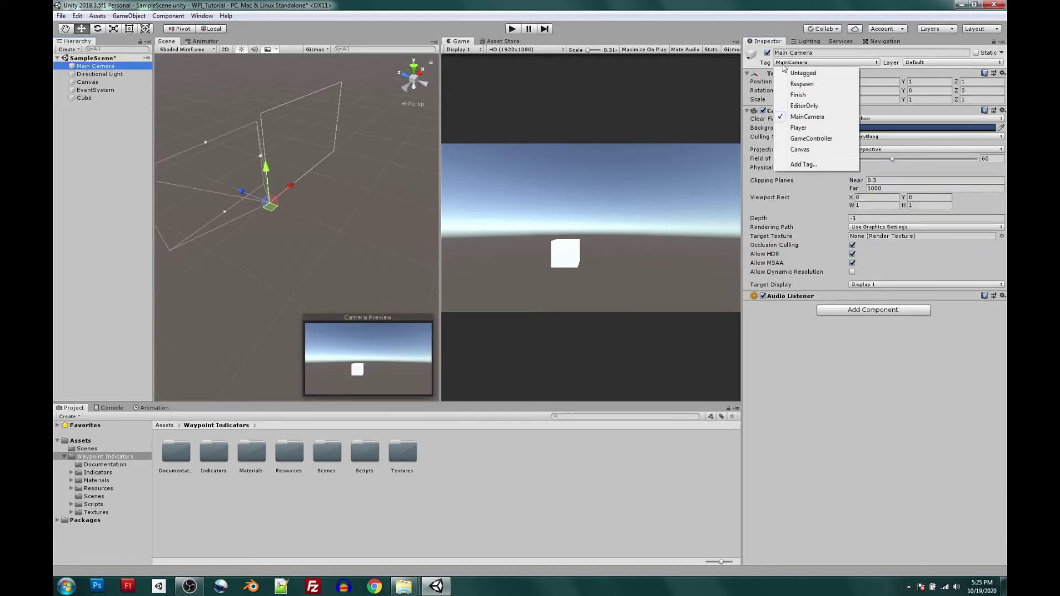
pyautogui.click(800, 118)
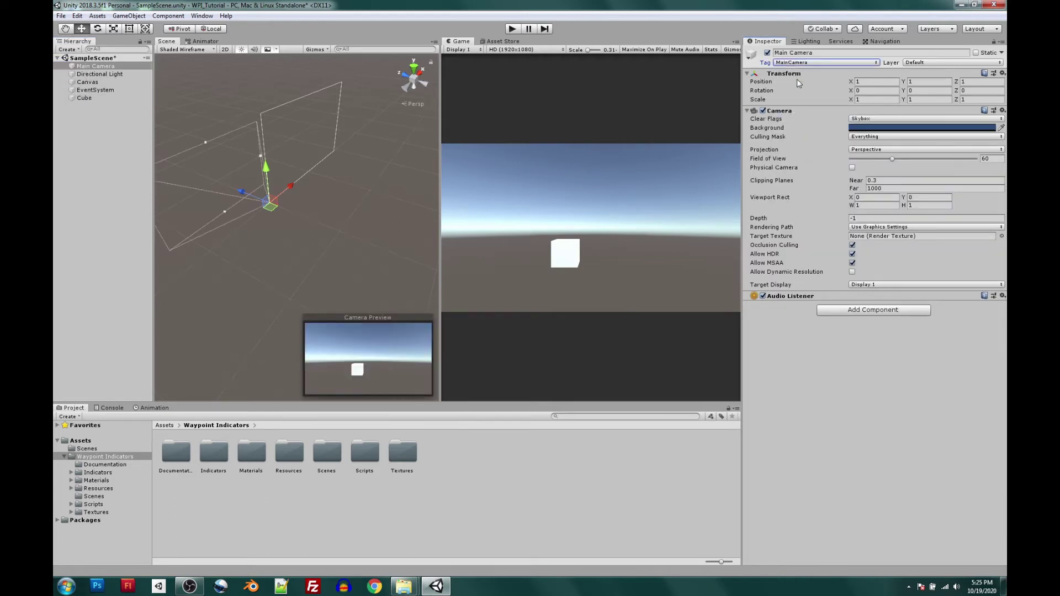
# Enable Standard Tracking in the cube's Waypoint_Indicator and set its boundary size to 150 by 150.
pyautogui.click(87, 98)
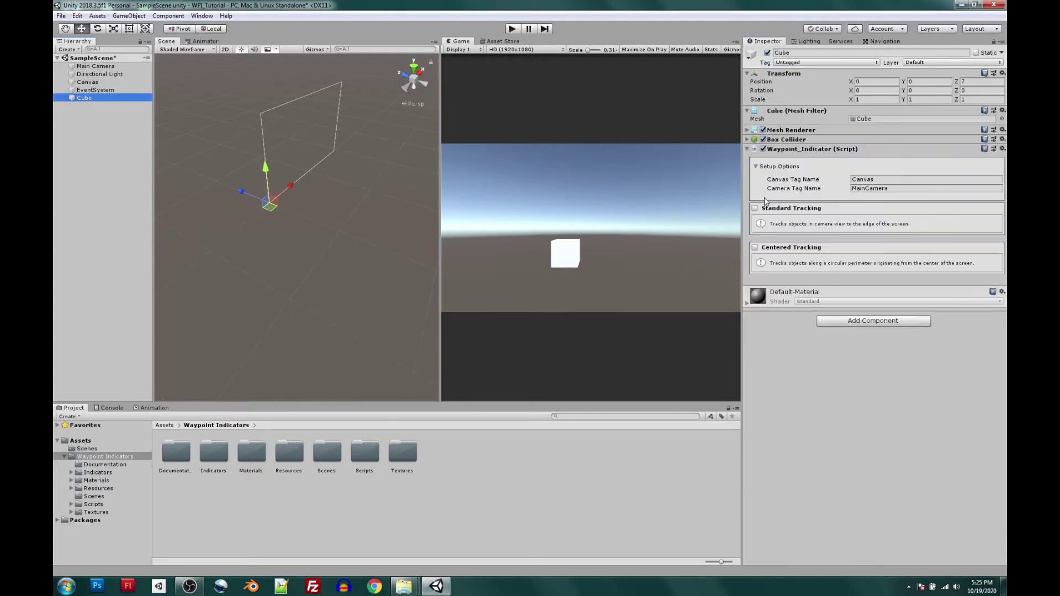
pyautogui.click(754, 208)
pyautogui.click(765, 221)
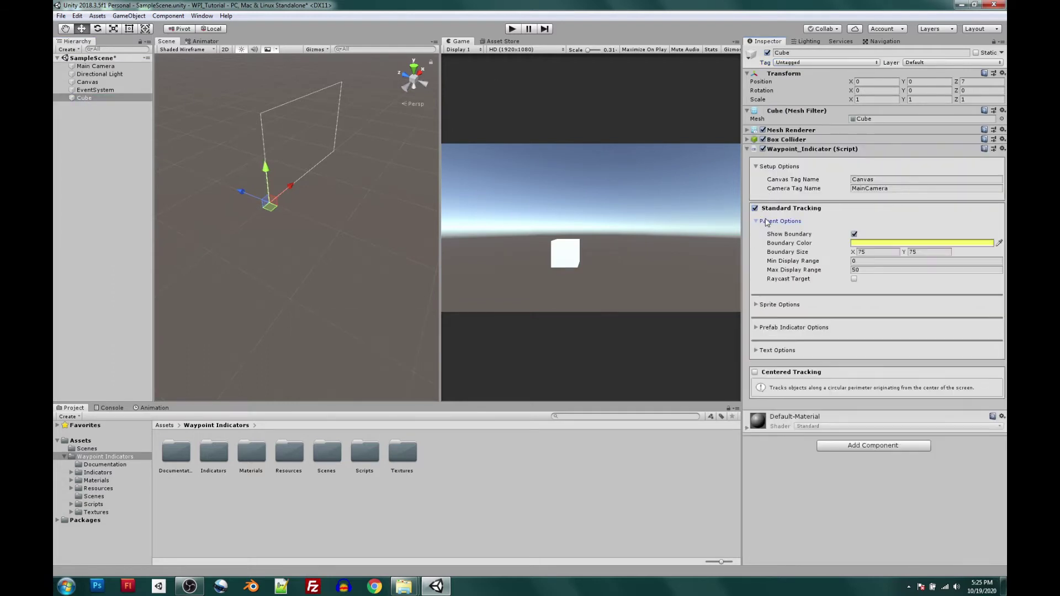
pyautogui.click(887, 251)
pyautogui.write('150')
pyautogui.press('Tab')
# Set the indicator's text description to "Hello World!" in the cube's Standard Tracking settings.
pyautogui.click(778, 350)
pyautogui.scroll(-3, 800, 351)
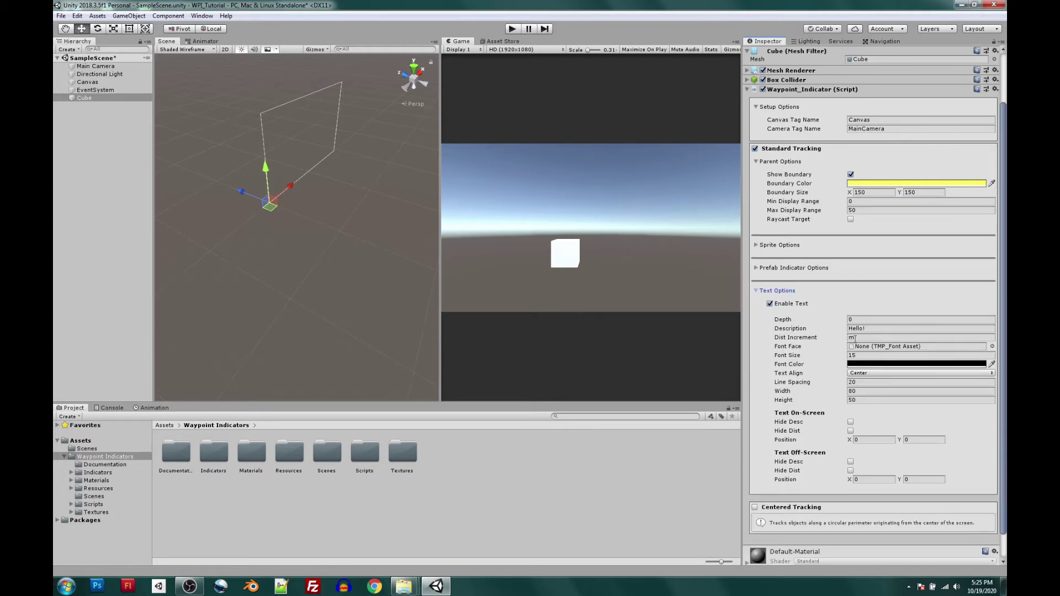
pyautogui.click(870, 328)
pyautogui.press('End')
pyautogui.write('World!')
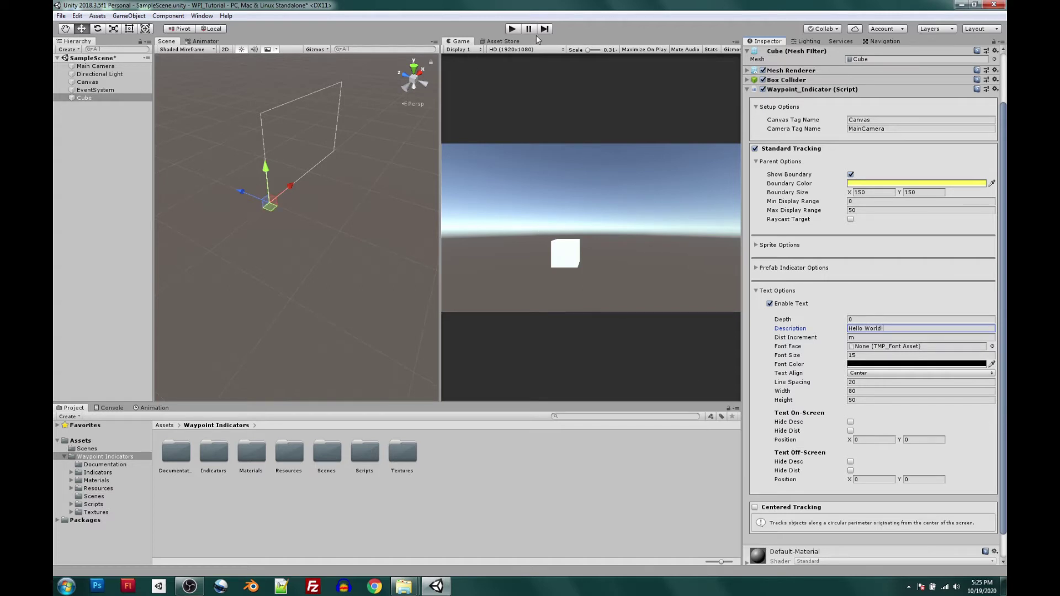
# Import the TMP Essentials after a first test run and play the scene again.
pyautogui.click(515, 31)
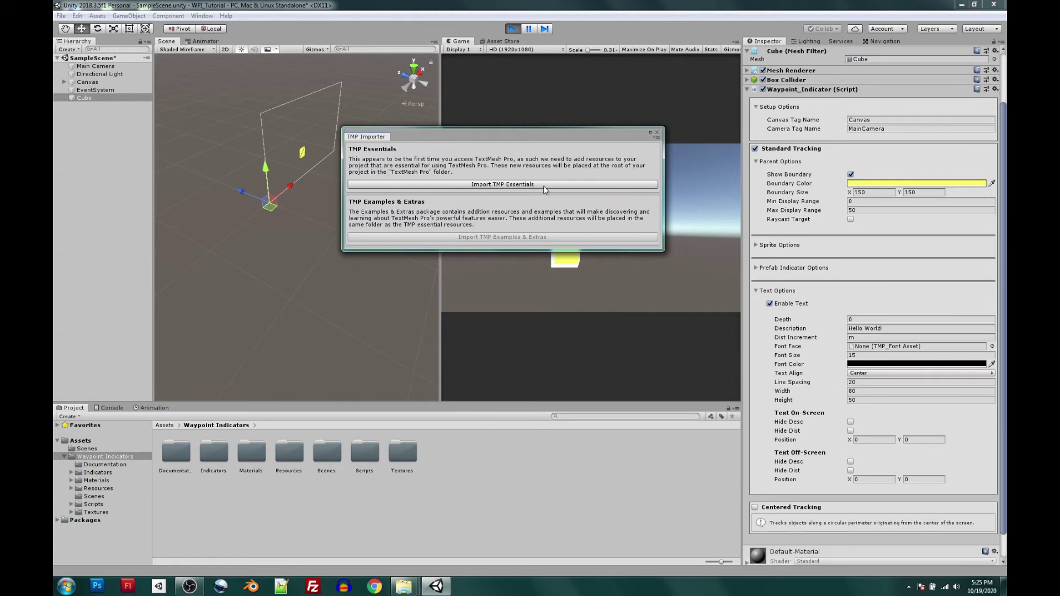
pyautogui.click(511, 30)
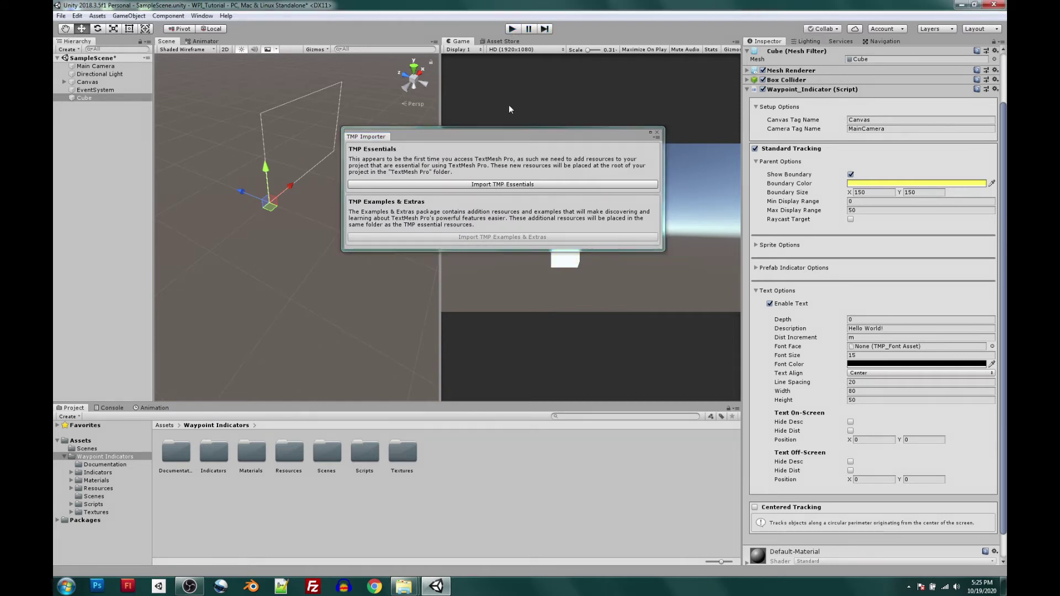
pyautogui.click(502, 185)
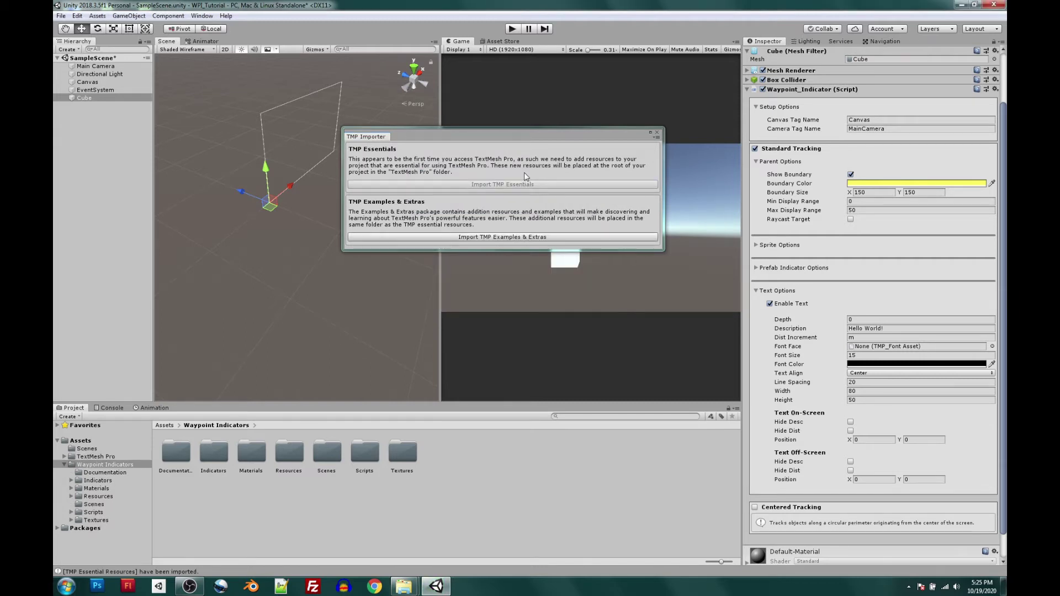
pyautogui.click(657, 133)
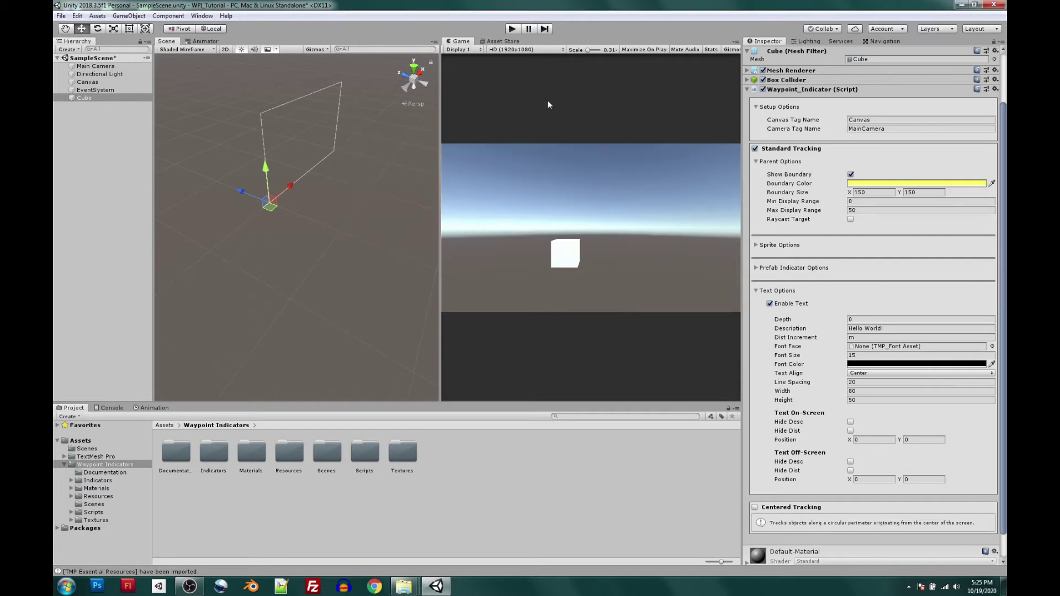
pyautogui.click(512, 30)
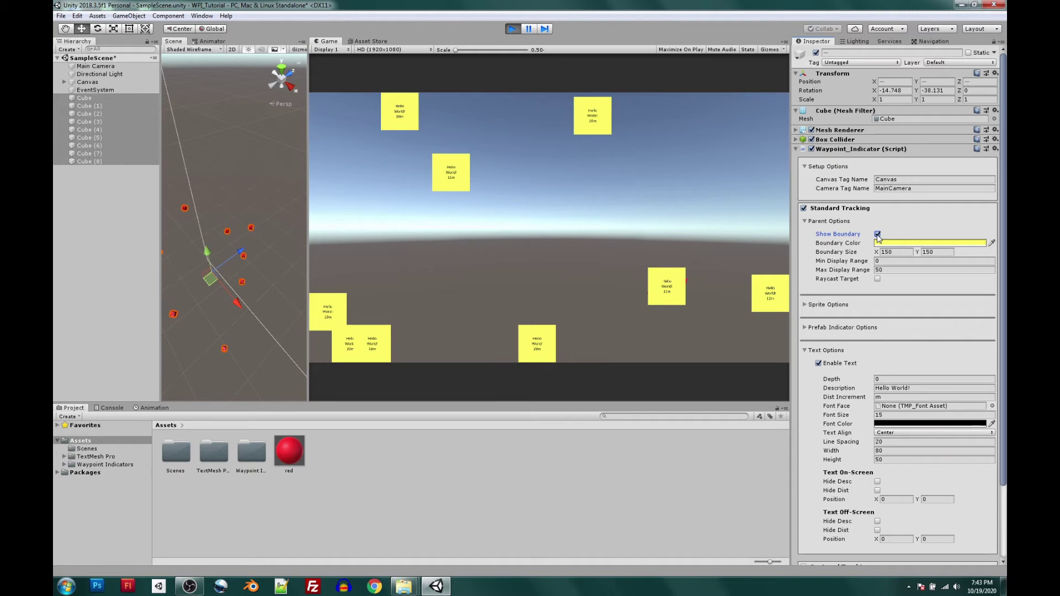
# Turn off the boundary display and the text of the waypoint indicators on all selected cubes.
pyautogui.click(878, 235)
pyautogui.scroll(-3, 855, 251)
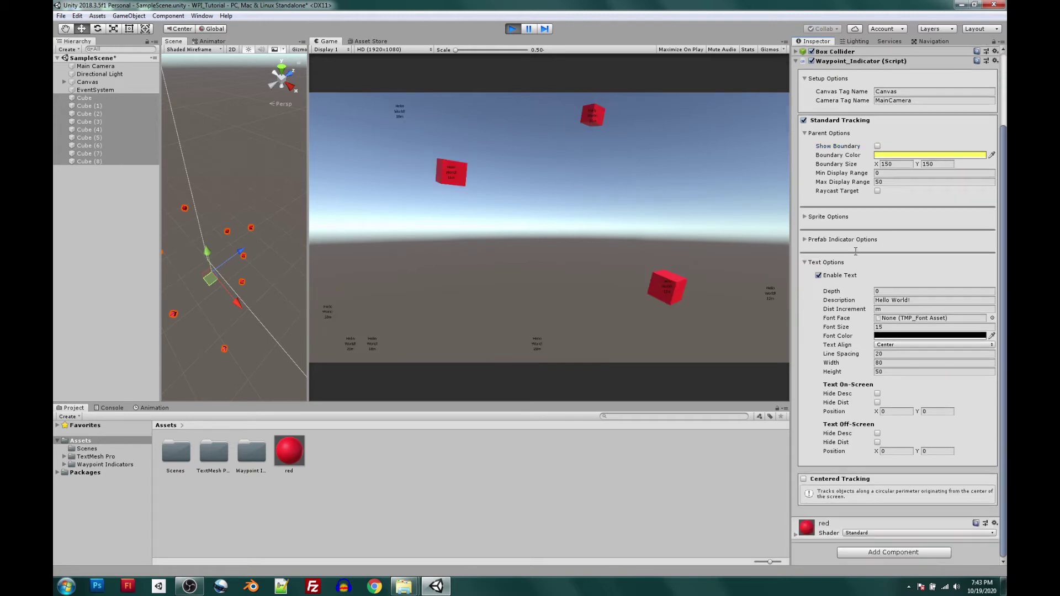
pyautogui.click(819, 275)
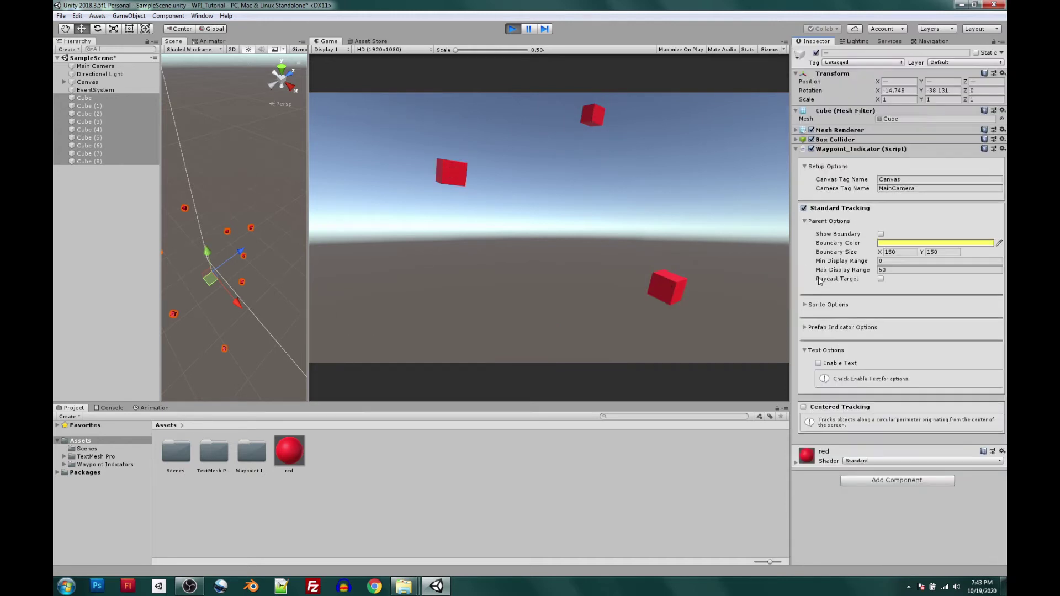
pyautogui.click(806, 350)
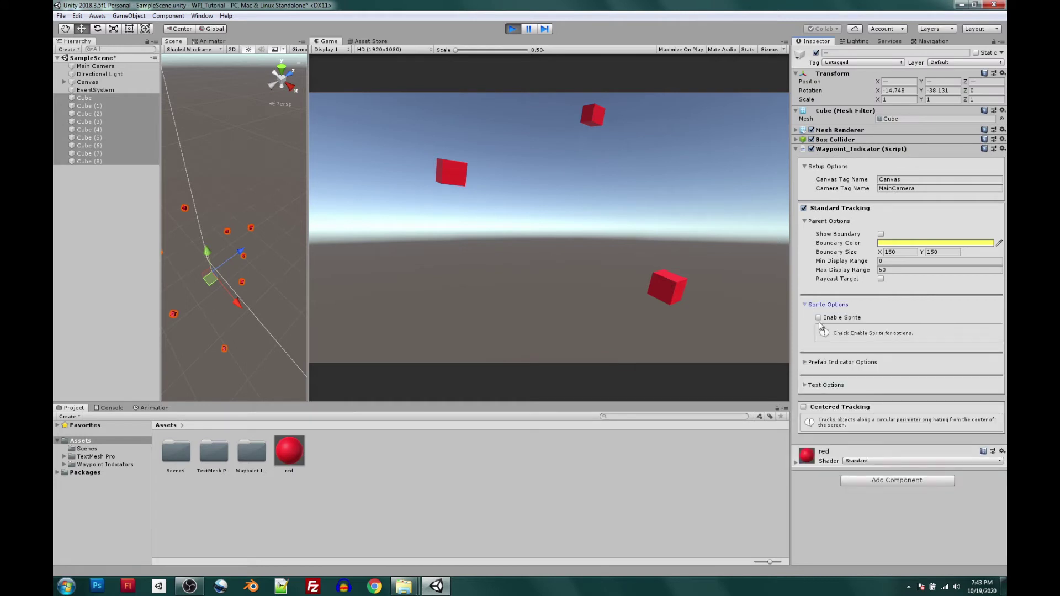
# Enable sprites for the selected cubes' indicators and set the on-screen sprite to white_diamond_inset.
pyautogui.click(806, 308)
pyautogui.scroll(-2, 826, 320)
pyautogui.scroll(-1, 827, 319)
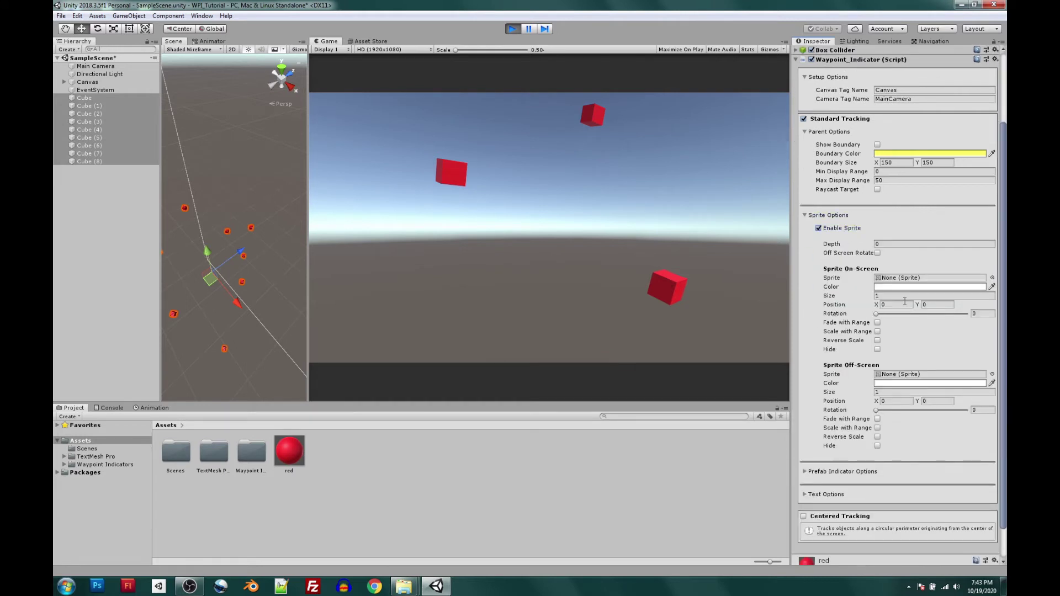
pyautogui.click(992, 278)
pyautogui.scroll(-2, 893, 322)
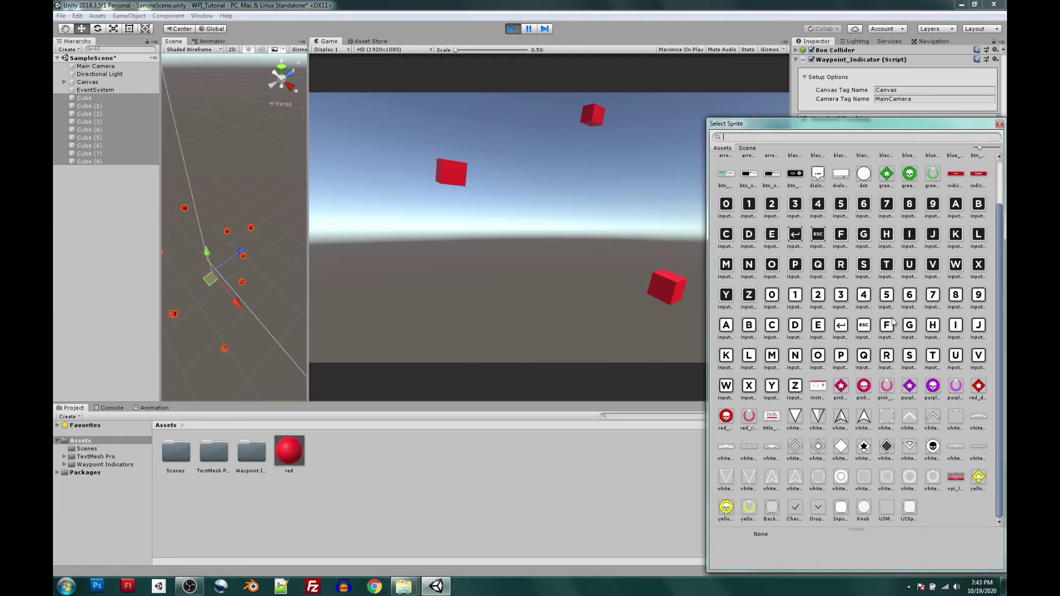
pyautogui.doubleClick(817, 447)
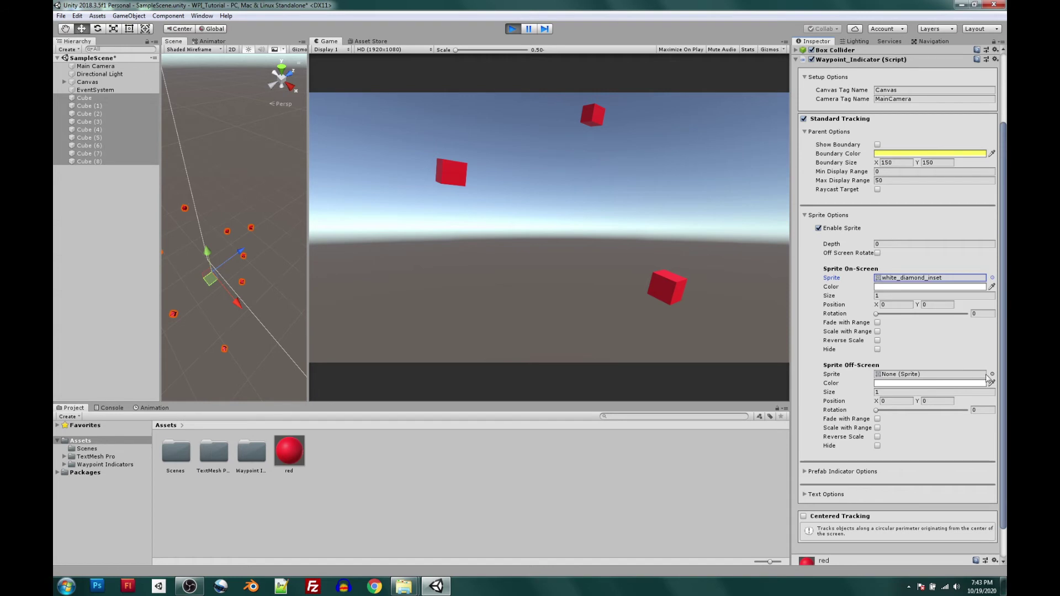
# Set the off-screen sprite of the selected cubes' indicators to white_arrow_shadow_up.
pyautogui.click(992, 375)
pyautogui.scroll(-2, 889, 398)
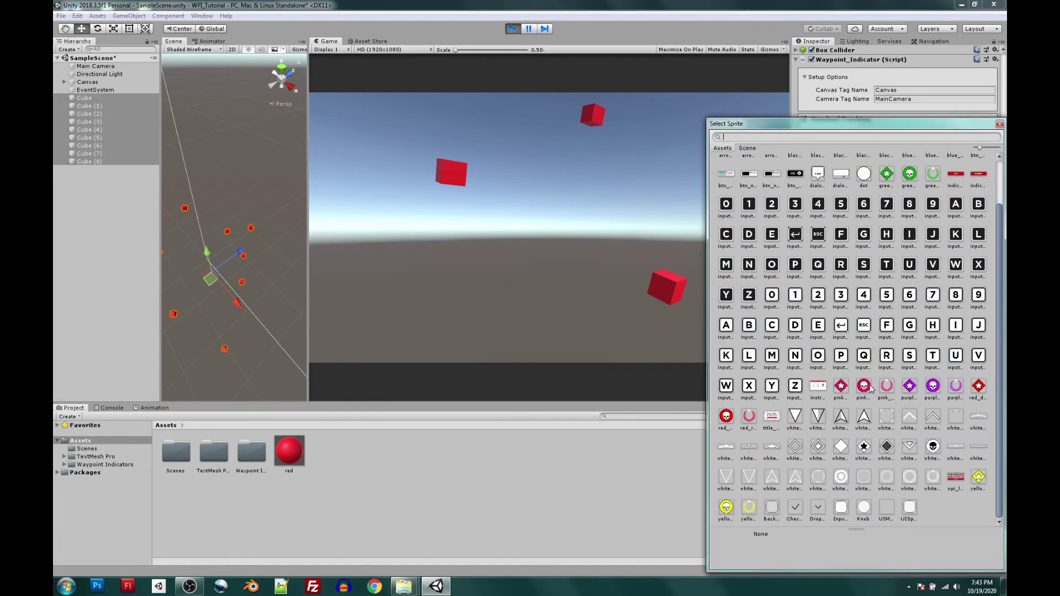
pyautogui.click(863, 420)
pyautogui.doubleClick(843, 421)
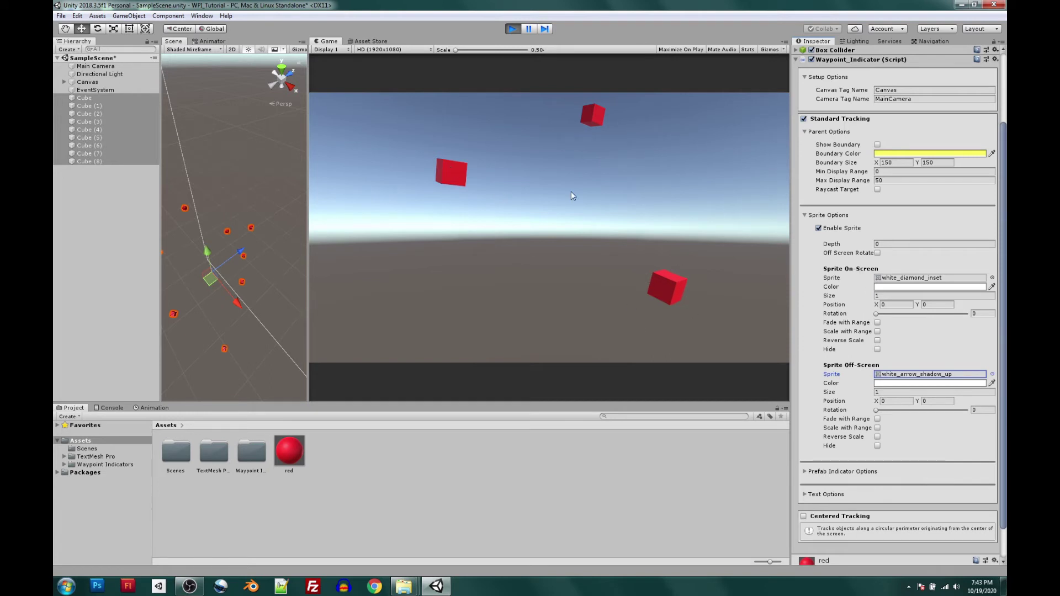
# Disable and re-enable the indicator sprites to refresh them, and turn on Off Screen Rotate.
pyautogui.click(818, 229)
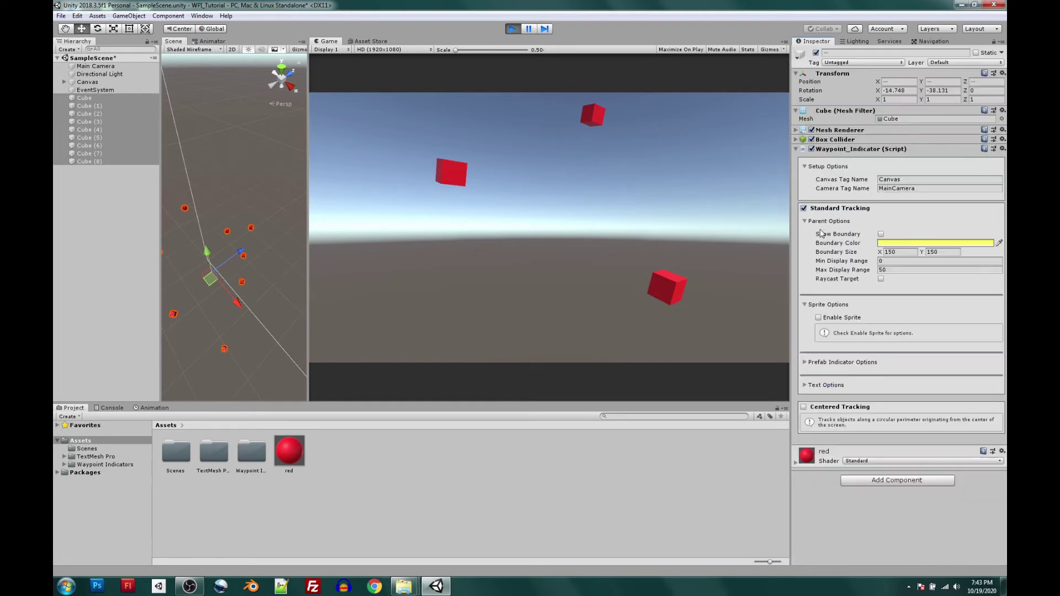
pyautogui.click(818, 318)
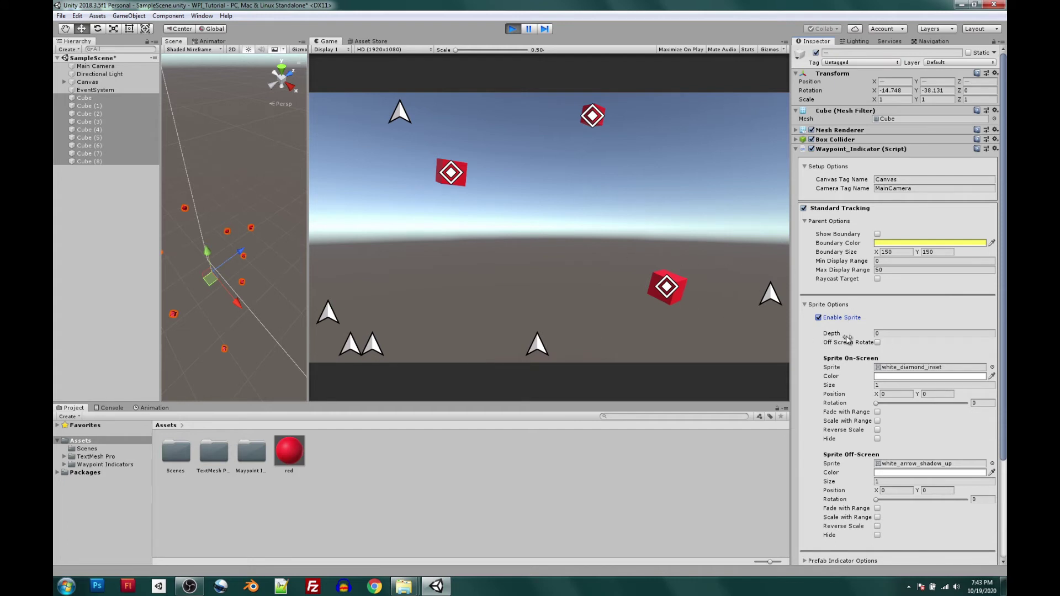
pyautogui.click(877, 342)
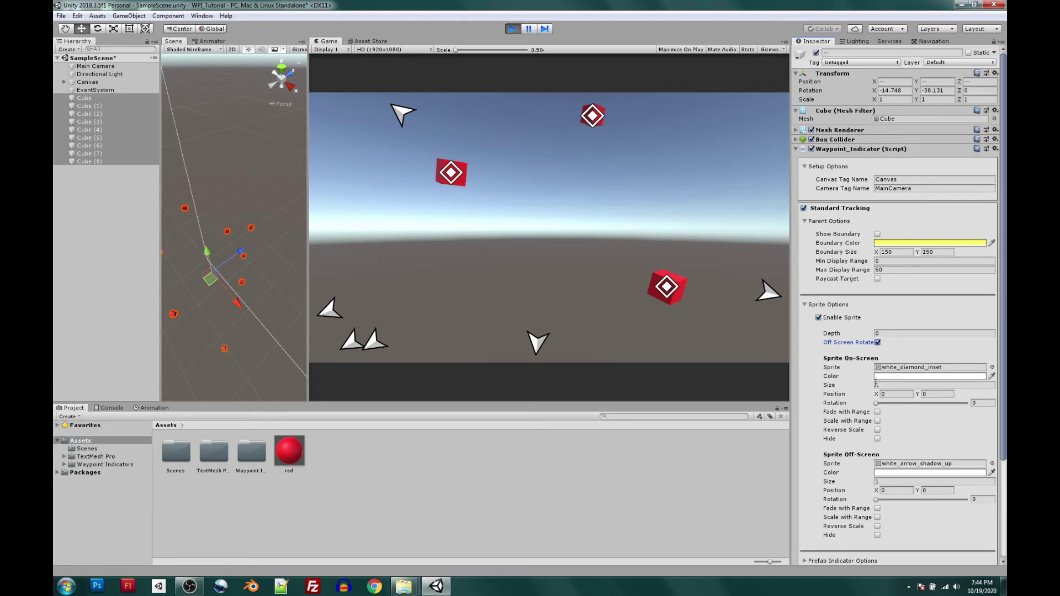
# Try an on-screen sprite size of 4 for the selected cubes' indicators and reduce it to 0.83.
pyautogui.click(923, 385)
pyautogui.write('4')
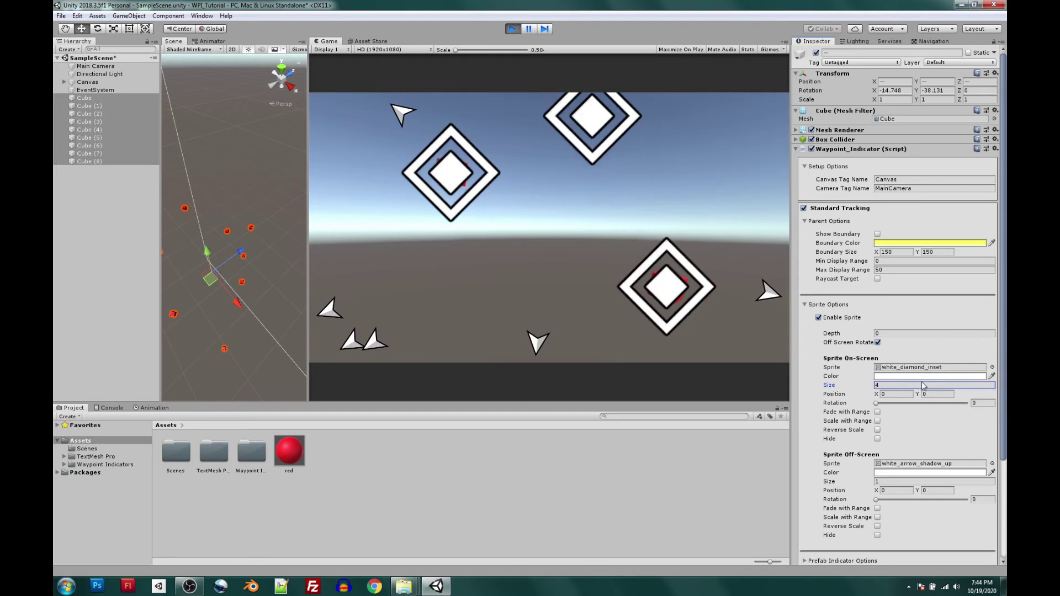
pyautogui.moveTo(864, 385)
pyautogui.mouseDown()
pyautogui.moveTo(852, 386)
pyautogui.moveTo(866, 384)
pyautogui.mouseUp()
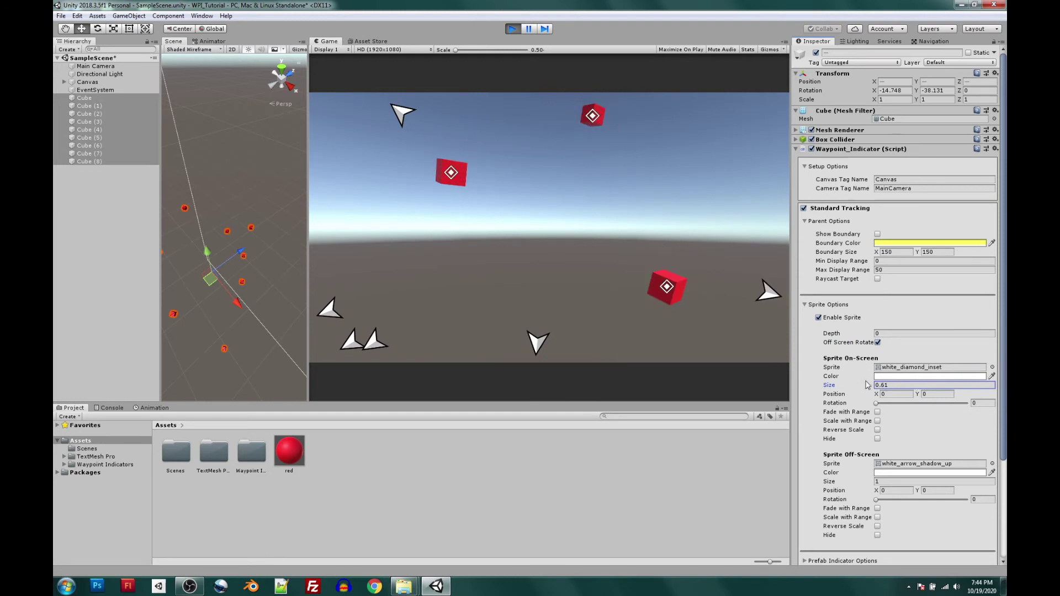
# Color the on-screen sprites of the selected cubes' indicators yellow (F7FF00).
pyautogui.click(881, 376)
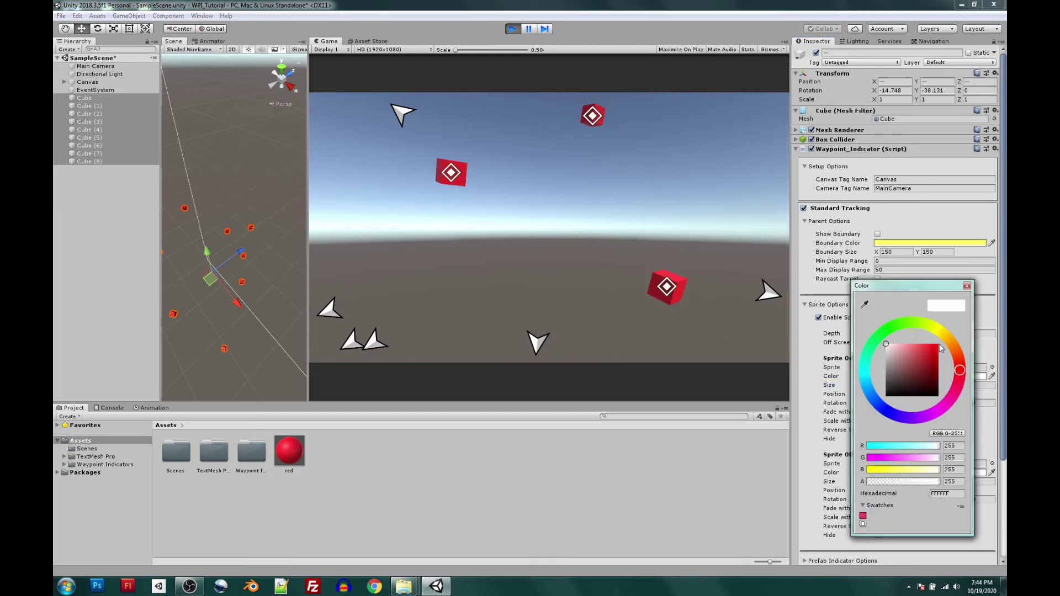
pyautogui.click(934, 329)
pyautogui.click(938, 344)
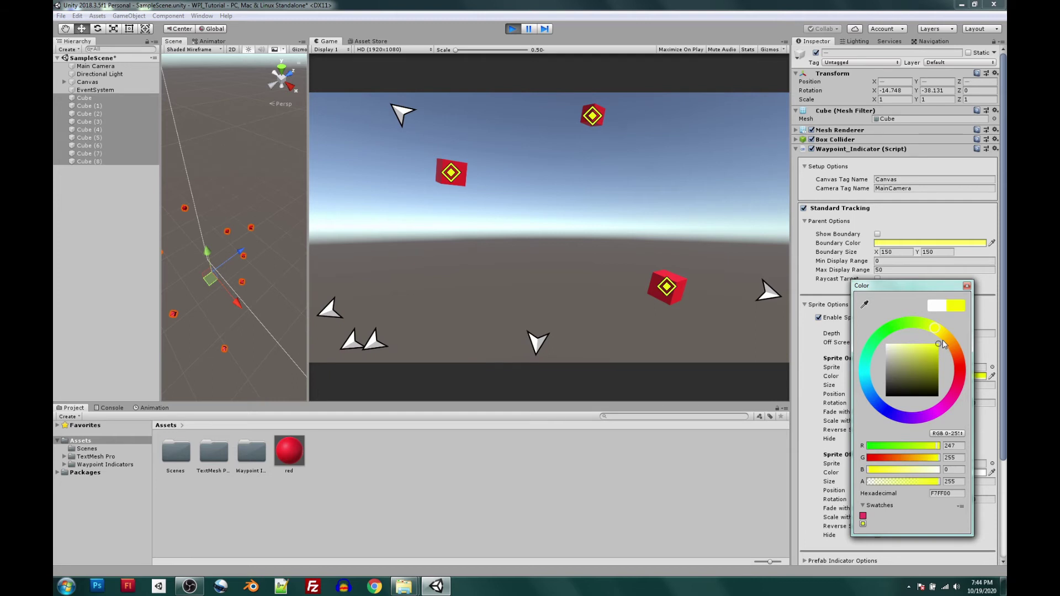
pyautogui.click(967, 286)
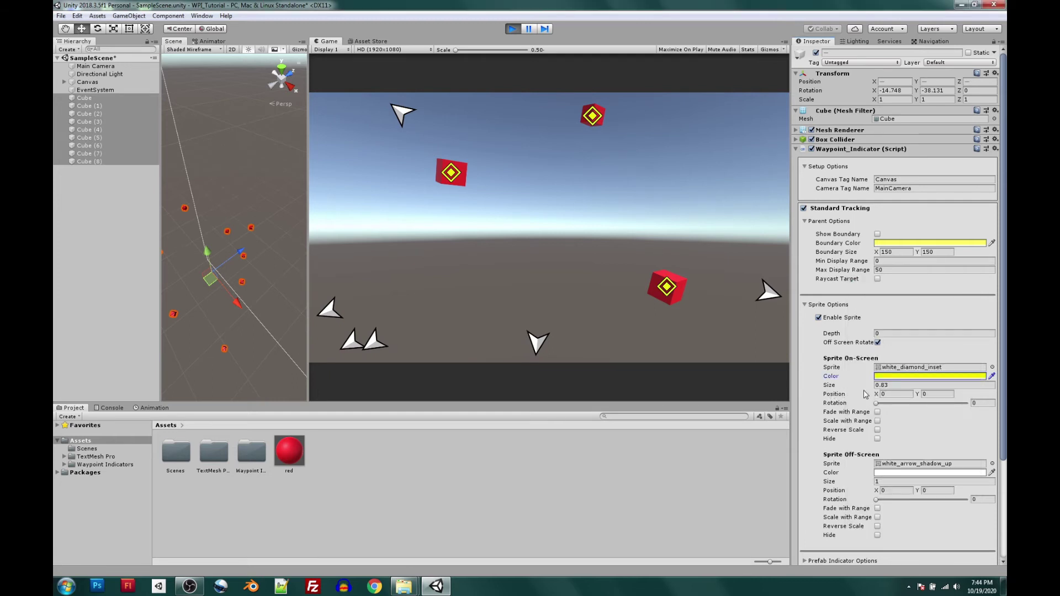
# Raise the on-screen sprites above the cubes by setting their Y position to about 100.
pyautogui.click(925, 394)
pyautogui.write('13.74')
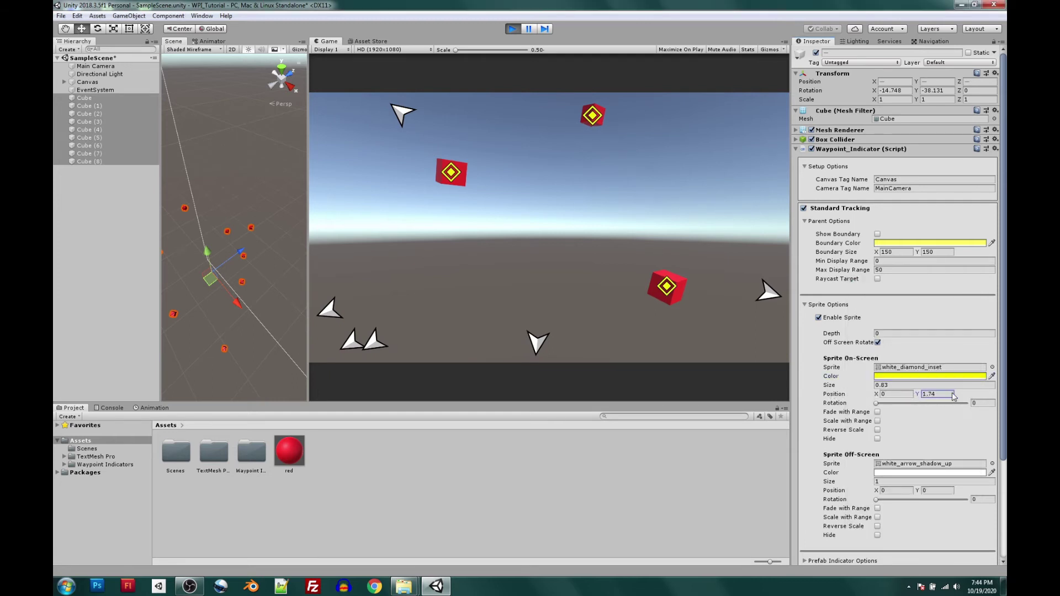
pyautogui.moveTo(265, 409); pyautogui.dragTo(685, 512)
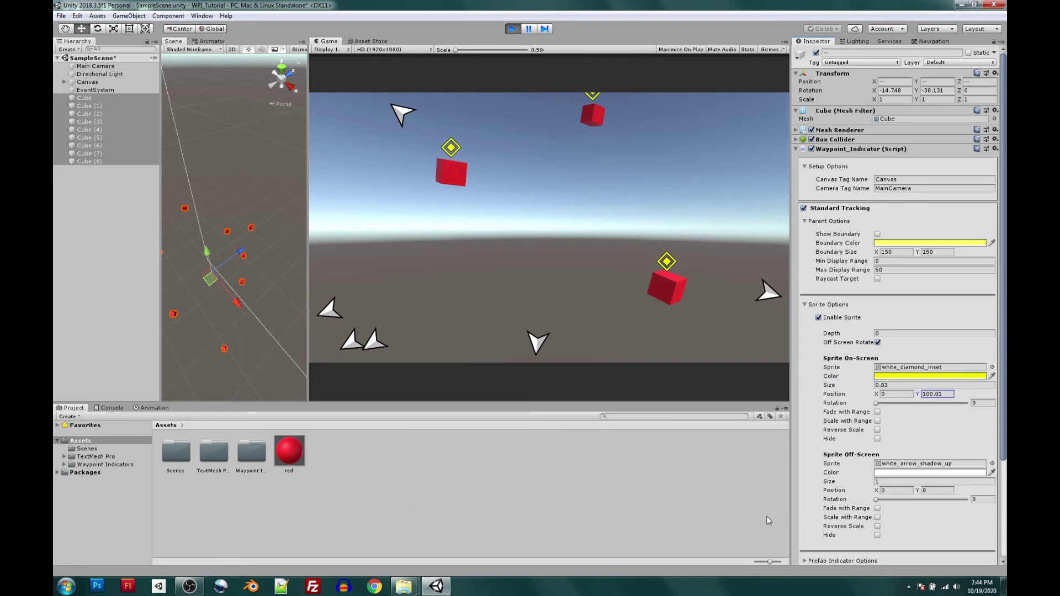
# Color the off-screen arrow sprites of the selected cubes' indicators yellow (F2FF00).
pyautogui.click(905, 473)
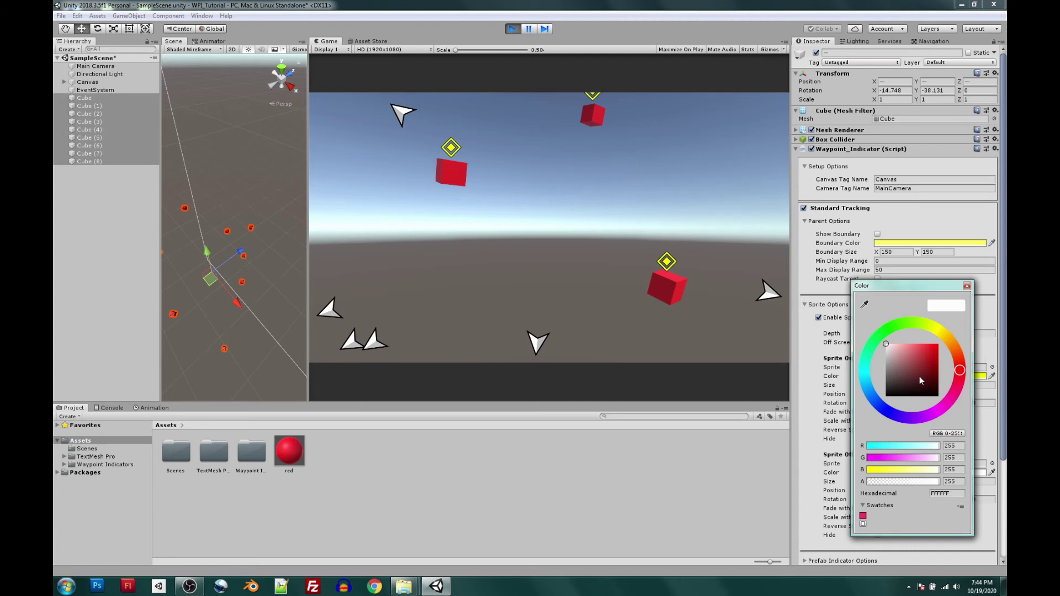
pyautogui.moveTo(921, 381)
pyautogui.mouseDown()
pyautogui.moveTo(940, 343)
pyautogui.moveTo(960, 359)
pyautogui.moveTo(941, 330)
pyautogui.moveTo(891, 327)
pyautogui.moveTo(856, 373)
pyautogui.moveTo(887, 412)
pyautogui.moveTo(919, 418)
pyautogui.moveTo(949, 401)
pyautogui.moveTo(960, 373)
pyautogui.mouseUp()
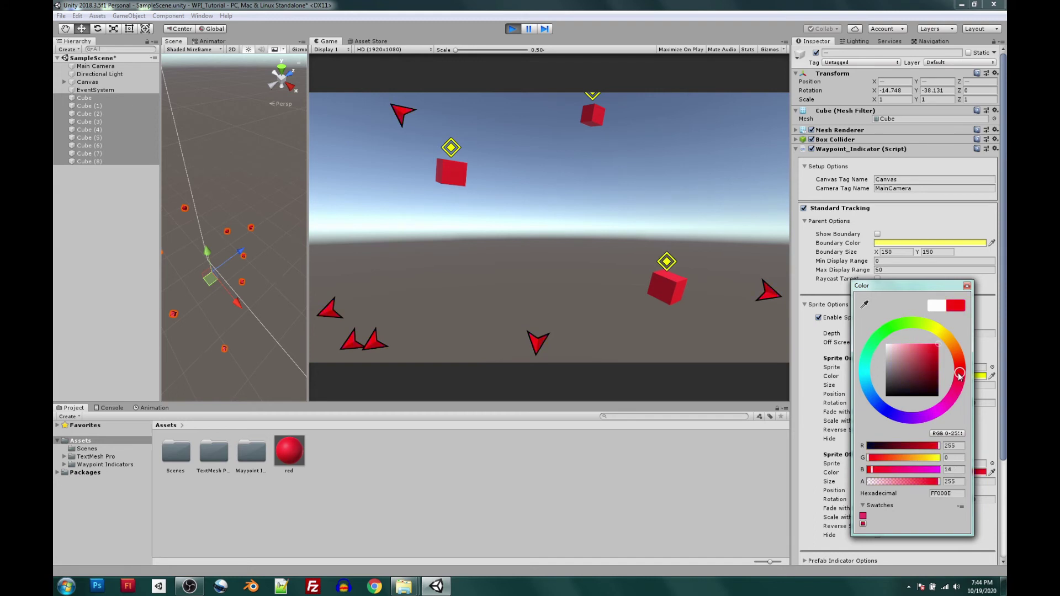
pyautogui.click(937, 328)
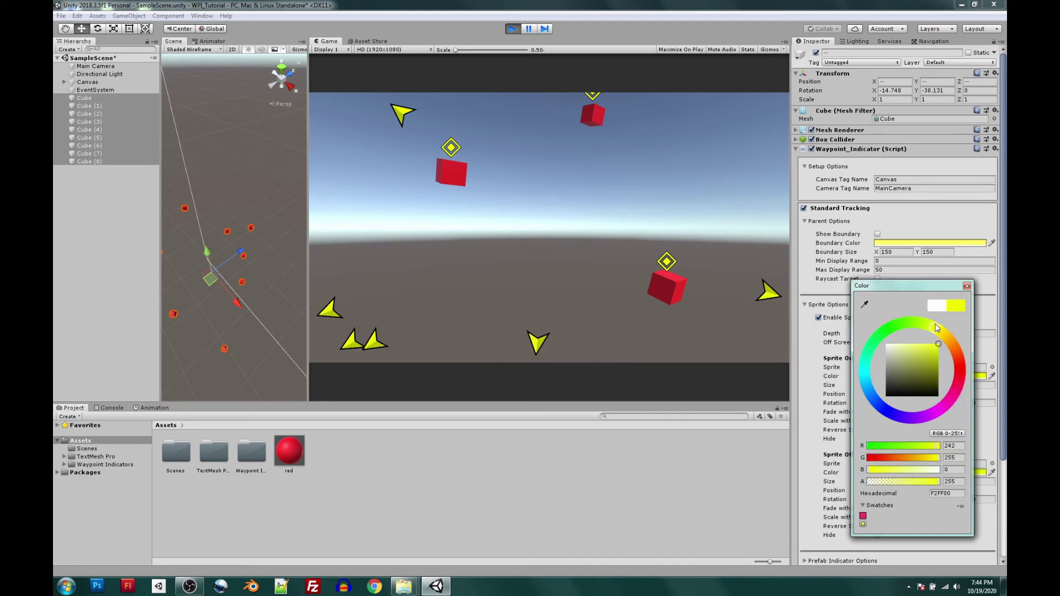
pyautogui.click(966, 286)
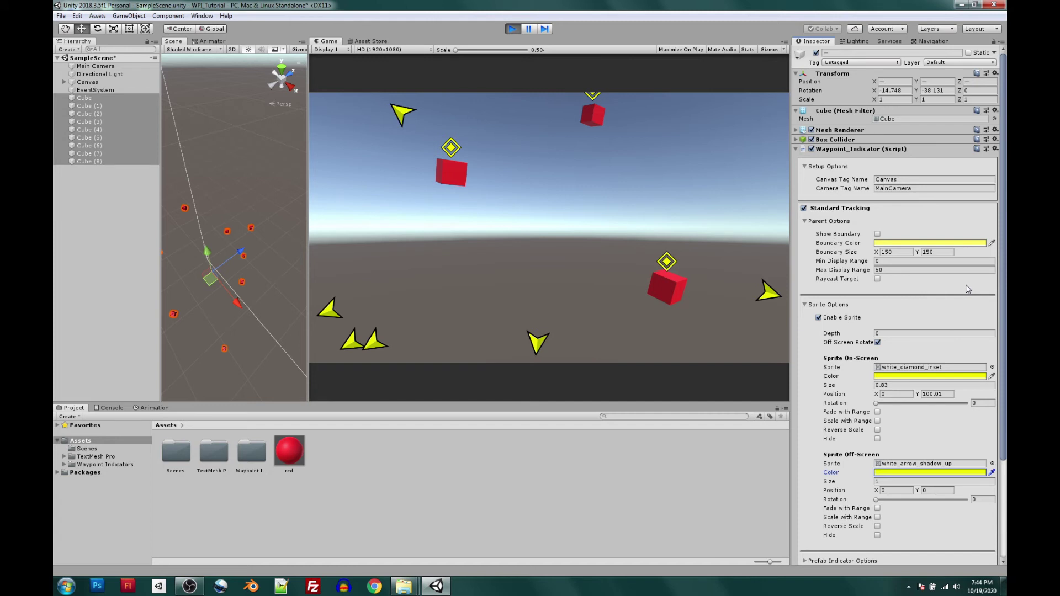
# Try enlarging the off-screen arrow sprites and set their size to 0.86.
pyautogui.click(882, 482)
pyautogui.write('1.5')
pyautogui.press('BackSpace')
pyautogui.write('28')
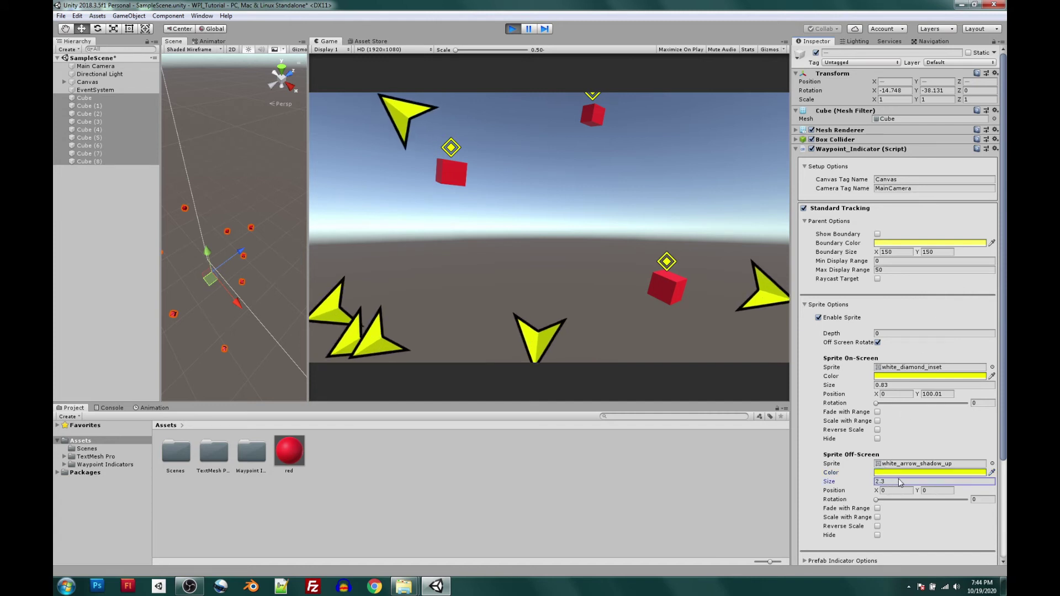
pyautogui.press('BackSpace')
pyautogui.press('BackSpace')
pyautogui.press('BackSpace')
pyautogui.press('BackSpace')
pyautogui.write('0.86')
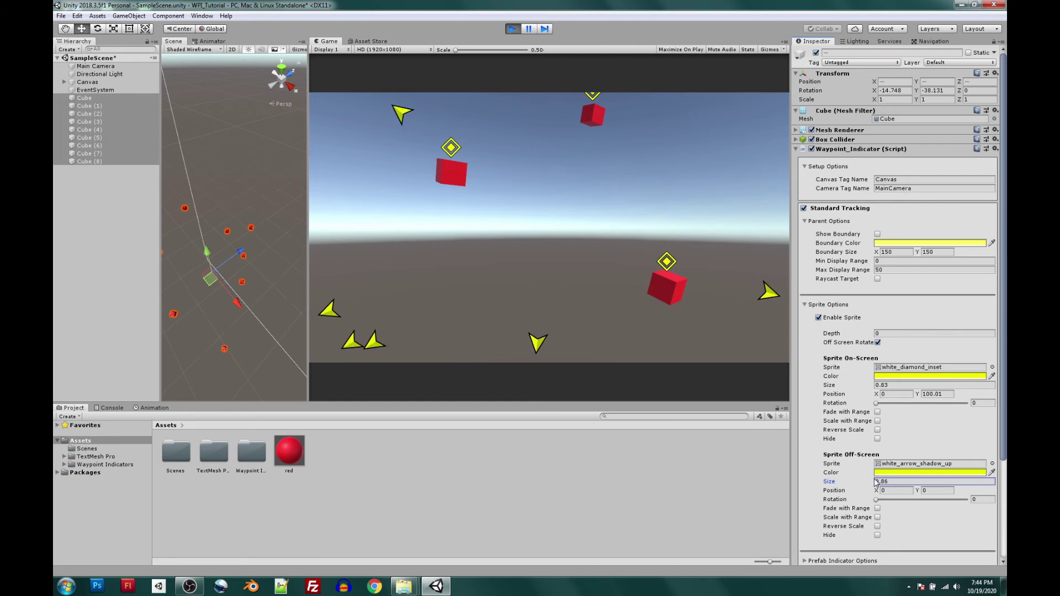
# Enable text for the selected cubes' waypoint indicators and set its font color to white.
pyautogui.scroll(-5, 832, 306)
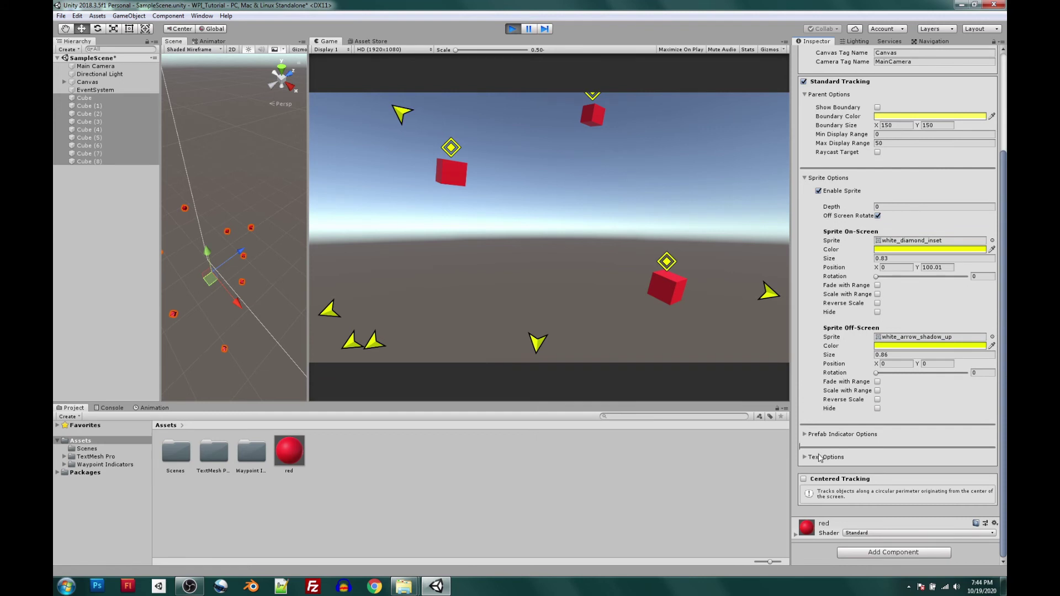
pyautogui.click(820, 457)
pyautogui.scroll(-2, 820, 447)
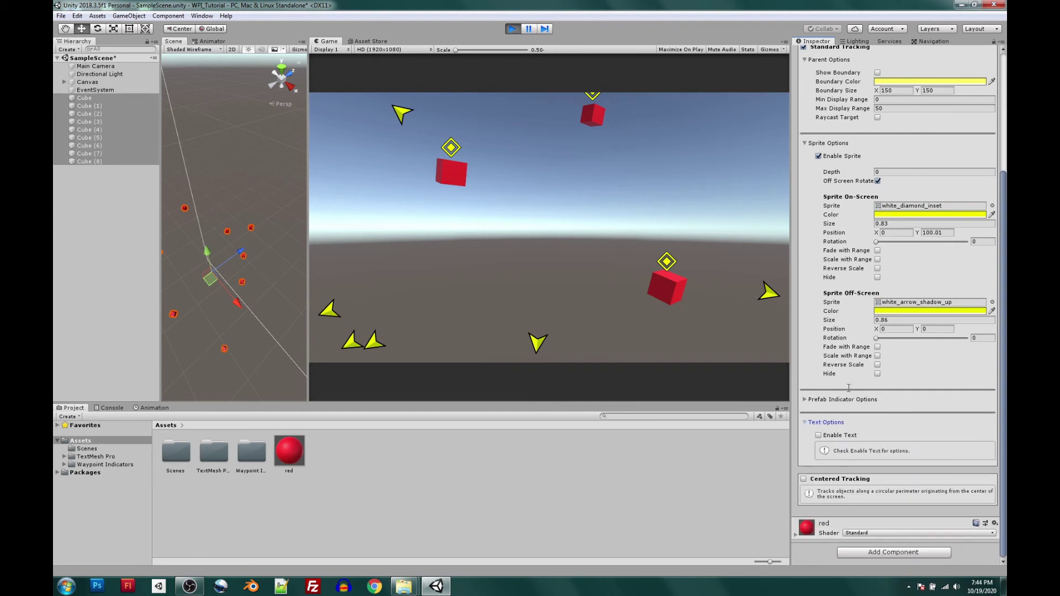
pyautogui.click(818, 436)
pyautogui.scroll(-6, 915, 459)
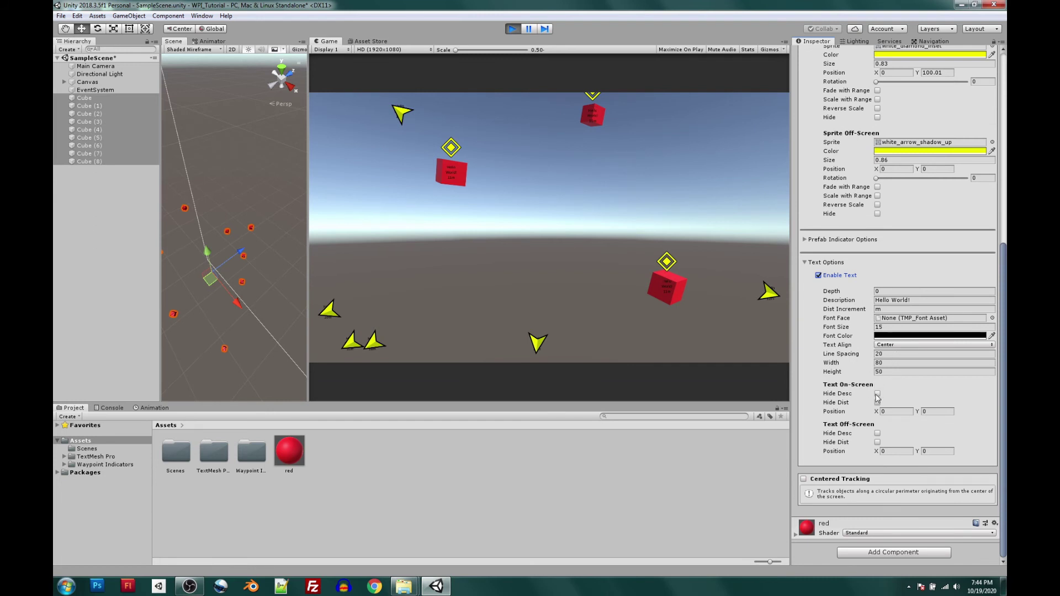
pyautogui.click(882, 336)
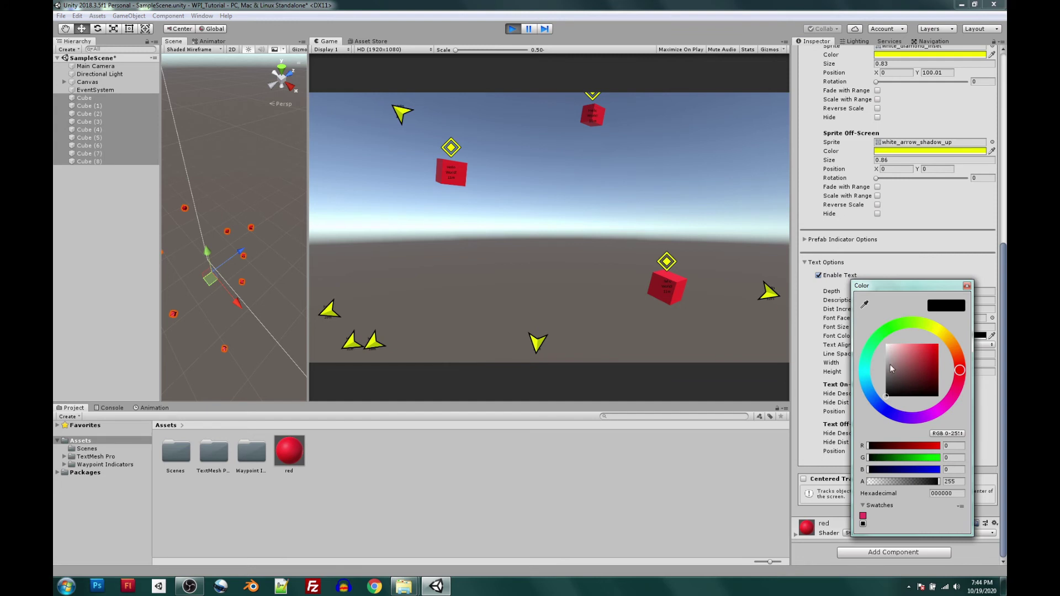
pyautogui.click(967, 285)
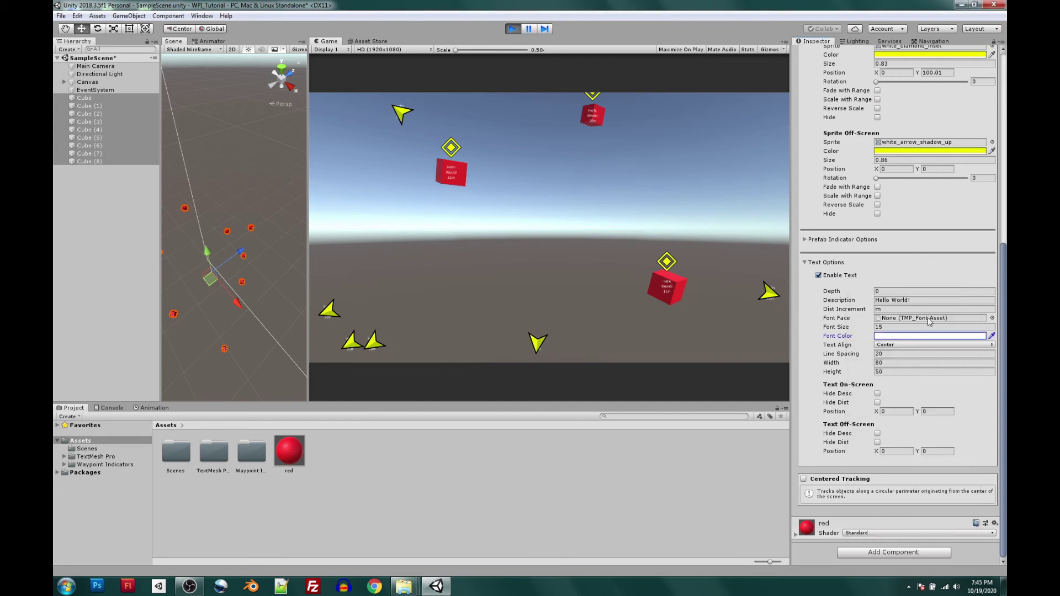
# Increase the indicator text's font size to 36.55 and its width to 303.6.
pyautogui.moveTo(873, 330); pyautogui.dragTo(290, 359)
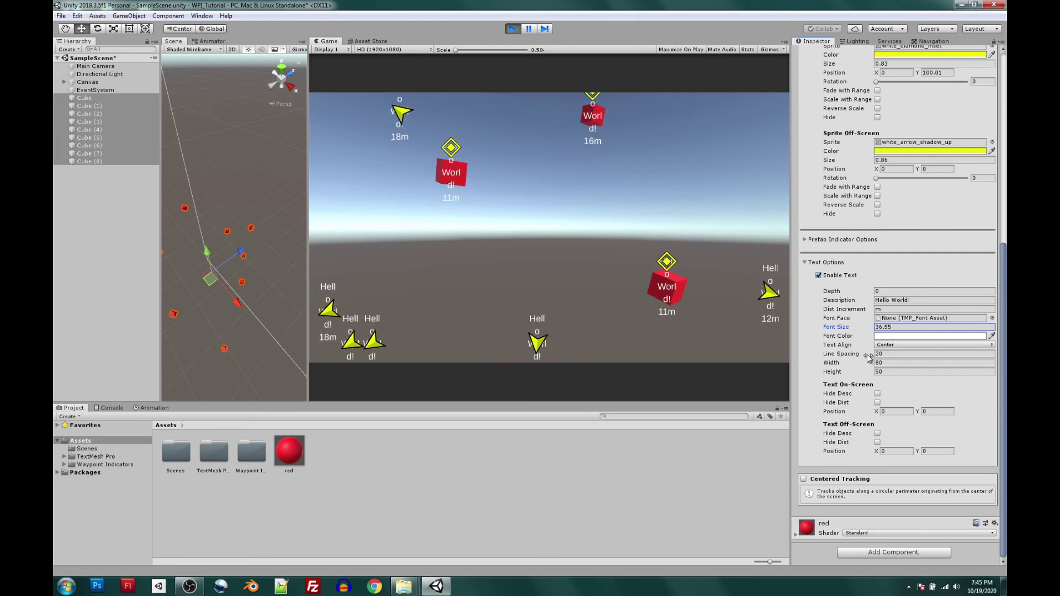
pyautogui.moveTo(834, 362); pyautogui.dragTo(725, 374)
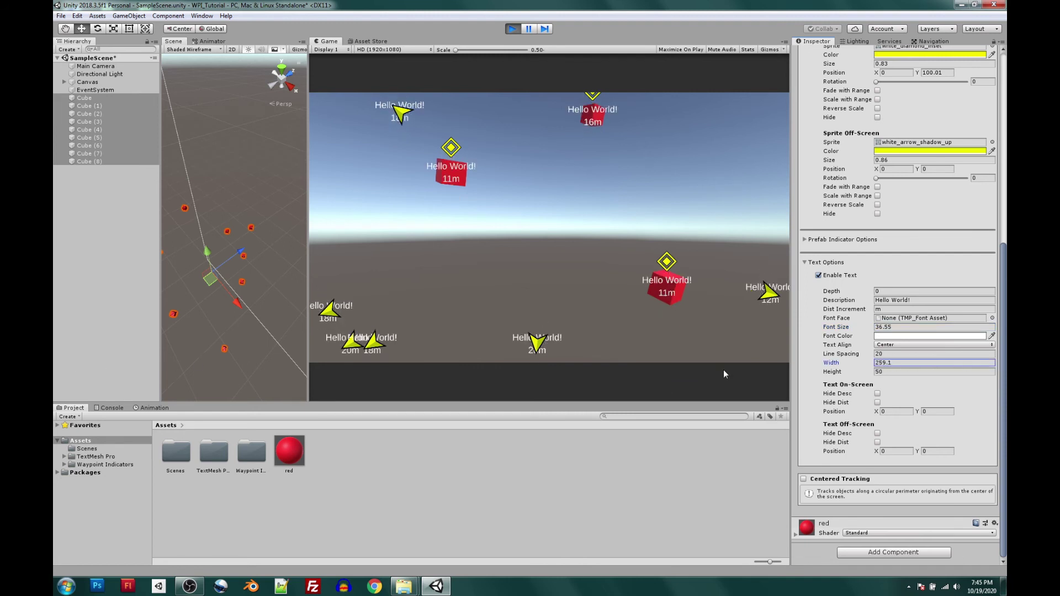
pyautogui.moveTo(835, 368)
pyautogui.mouseDown()
pyautogui.moveTo(862, 367)
pyautogui.moveTo(840, 366)
pyautogui.mouseUp()
# Hide the text description for both the on-screen and off-screen indicators.
pyautogui.click(878, 394)
pyautogui.click(877, 434)
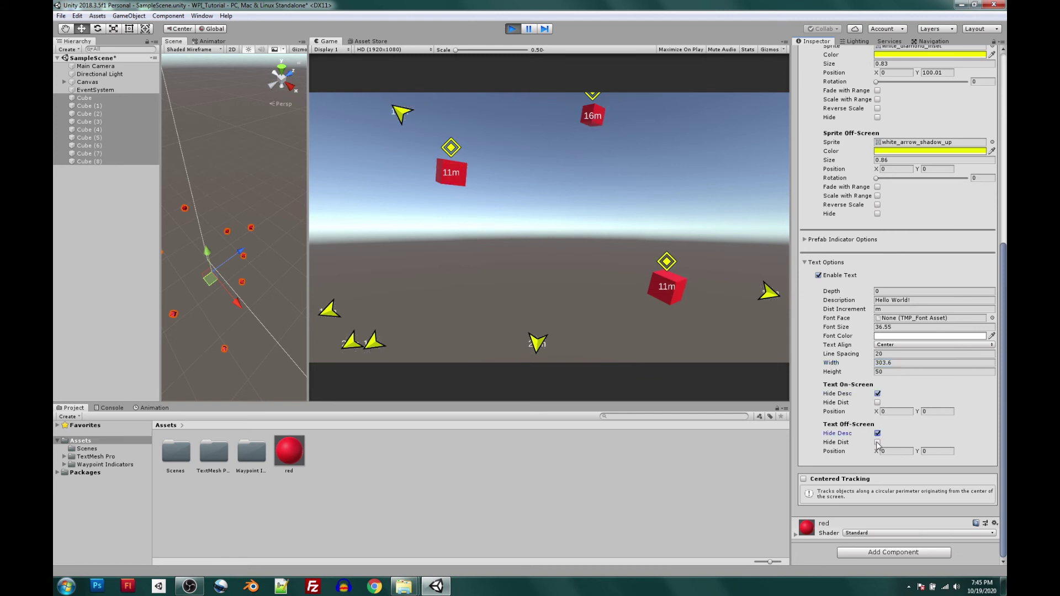